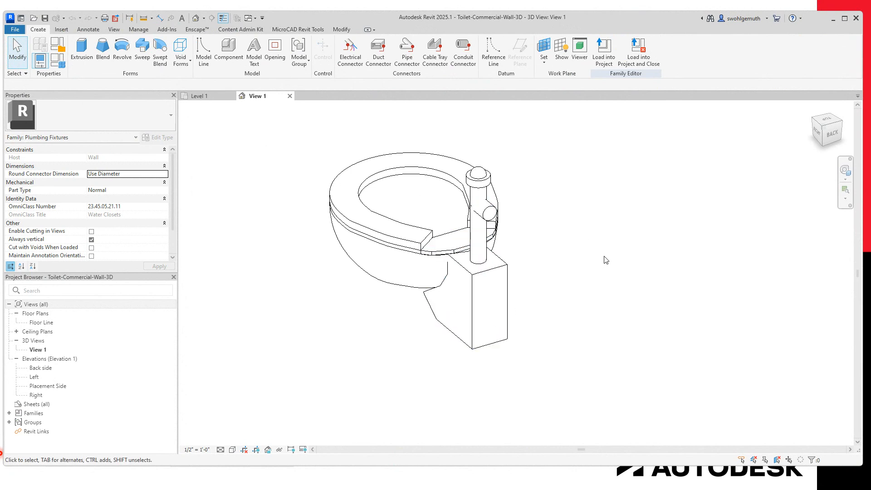
Step: Open the toilet family's type settings and start a new family parameter named Cold Water Radius
click(56, 65)
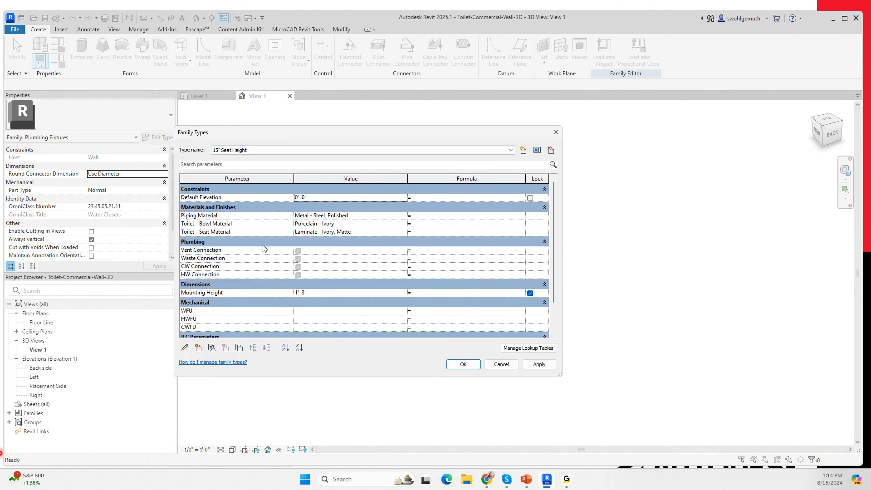
scroll(259, 252, down, 2)
scroll(258, 253, up, 2)
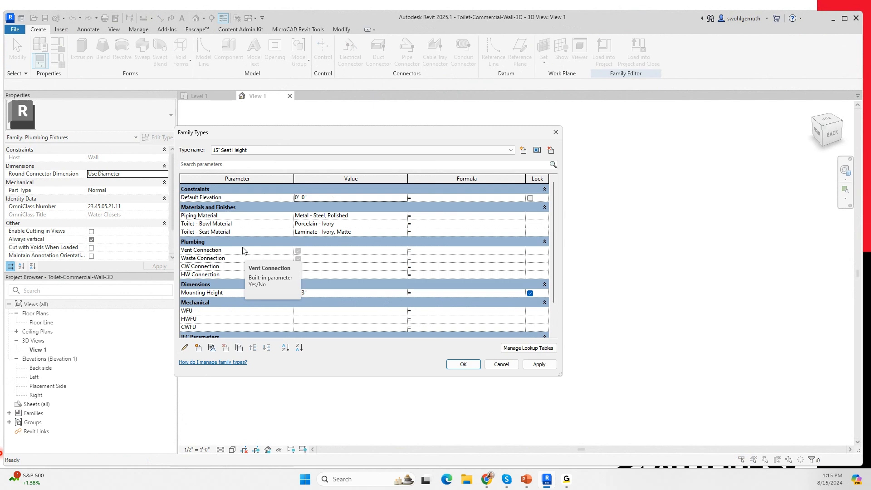
click(199, 348)
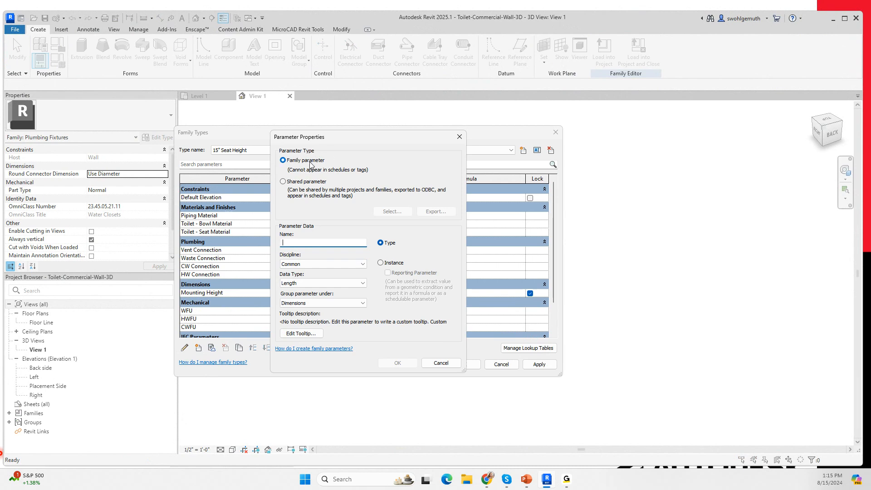
click(310, 164)
click(311, 165)
click(307, 172)
text(Cold Water Radius)
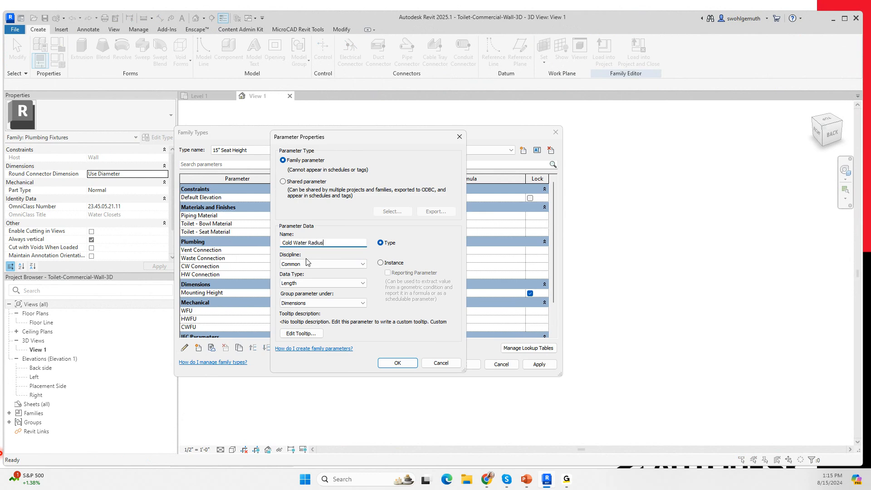
Step: Set the Cold Water Radius parameter's discipline to Piping and data type to Pipe Size, and add it to the family
click(362, 264)
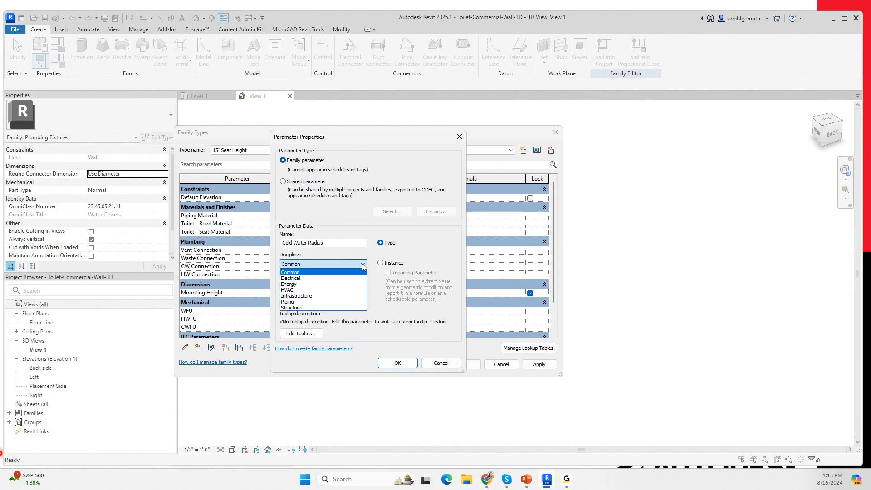
click(290, 301)
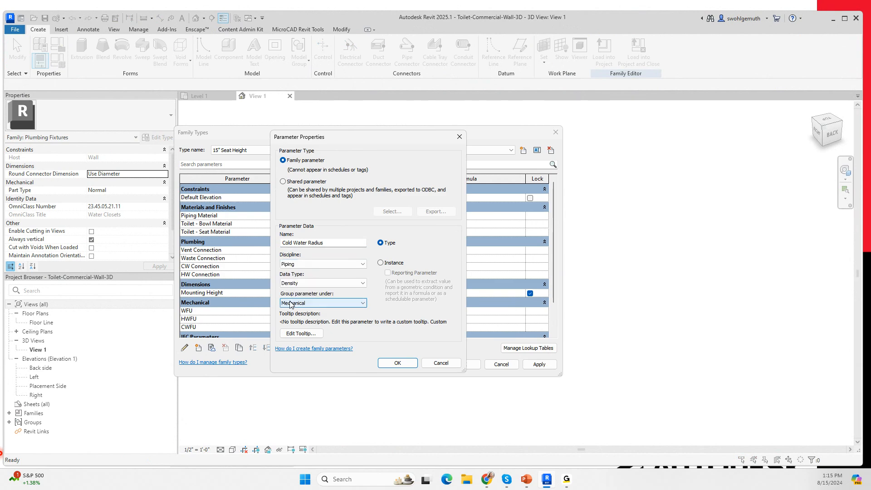
click(362, 284)
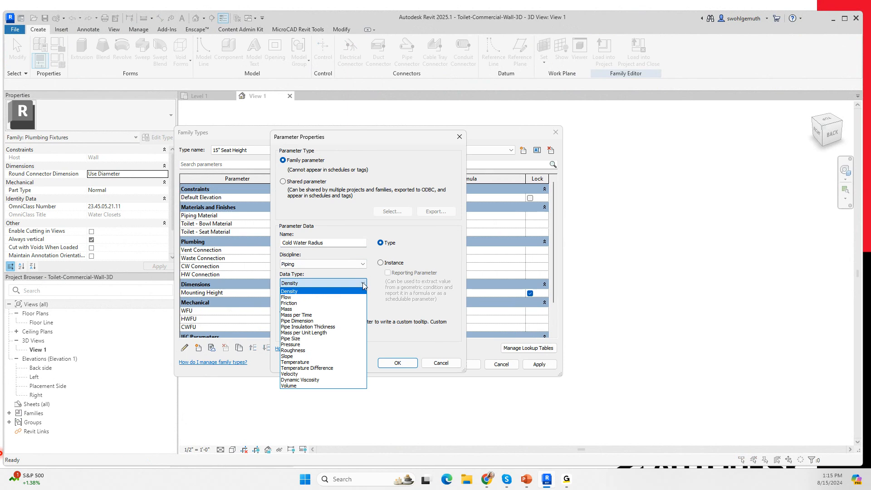
click(300, 339)
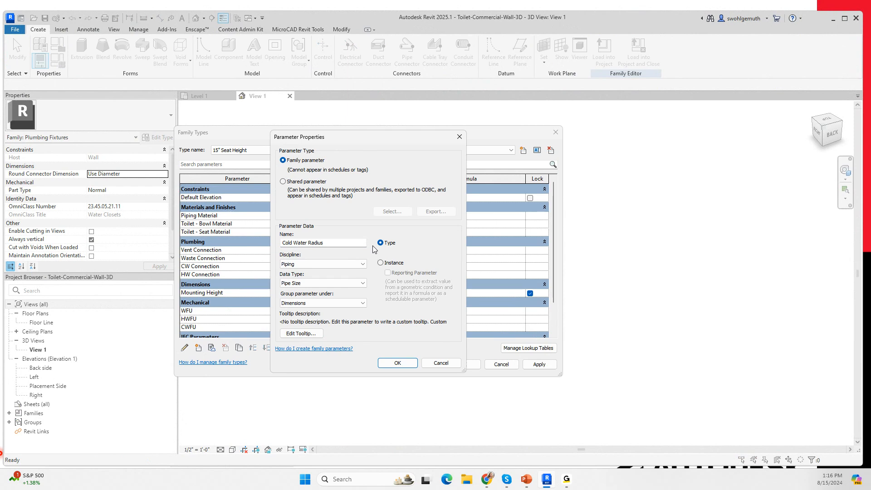
click(397, 363)
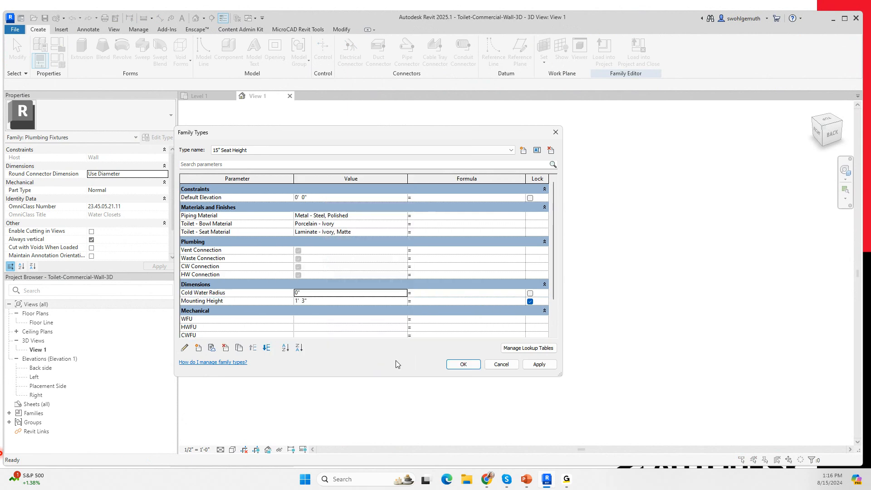
Step: Start another family parameter named Sanitary Radius
click(198, 347)
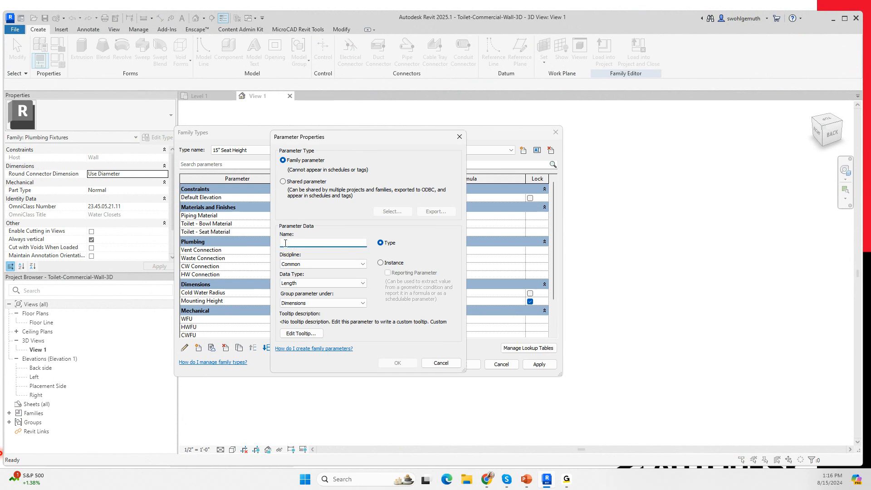
text(Se)
text(nitar)
text(y R)
text(adius)
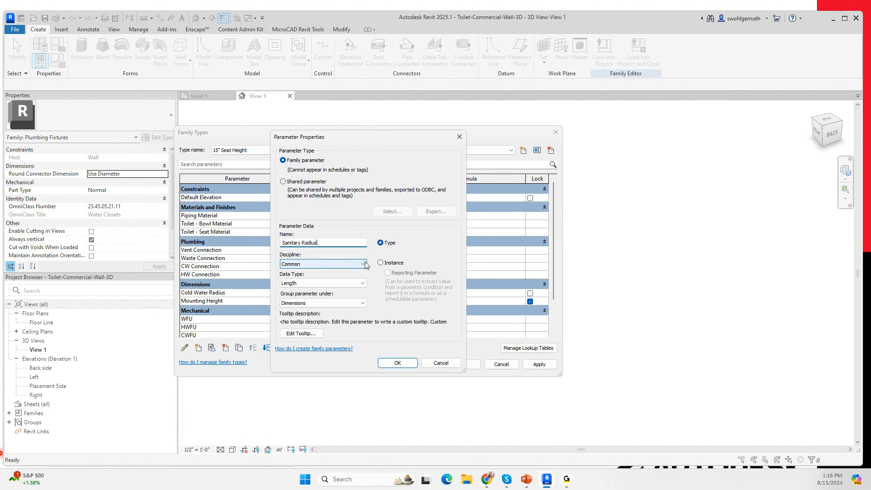
Step: Make Sanitary Radius a type parameter with discipline Piping and data type Pipe Size, and add it to the family
click(380, 243)
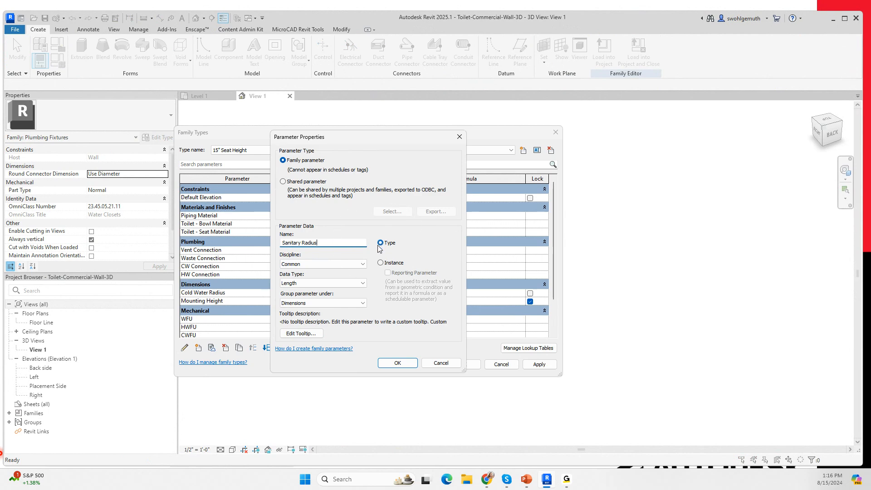
click(323, 264)
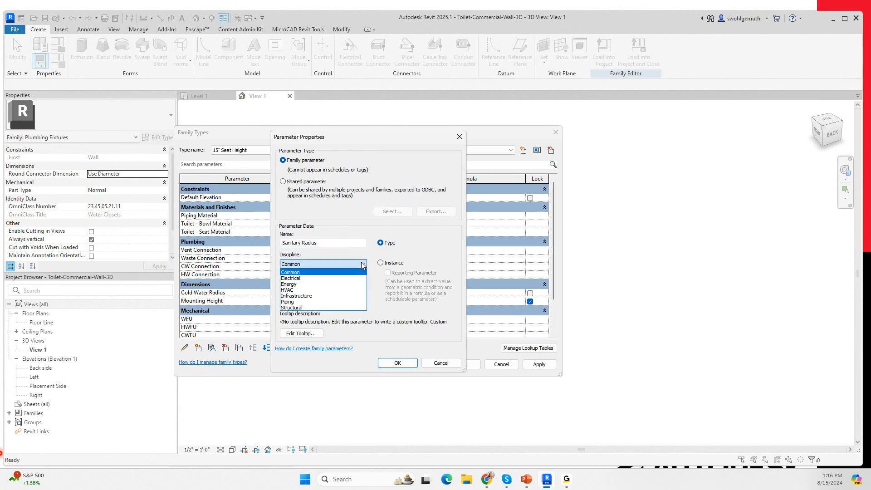
click(295, 302)
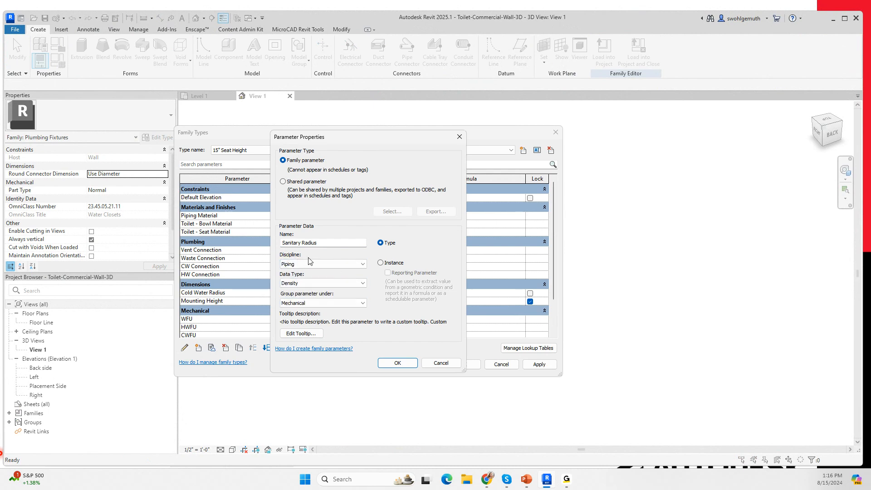
click(361, 286)
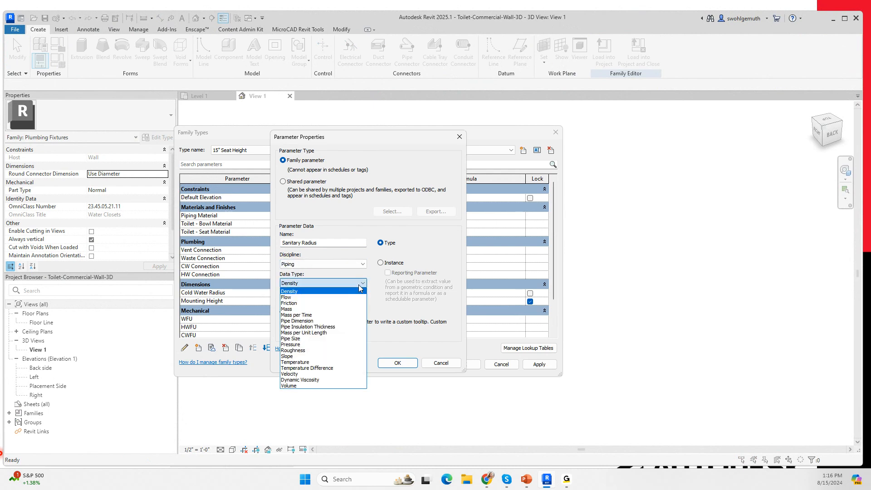
click(294, 338)
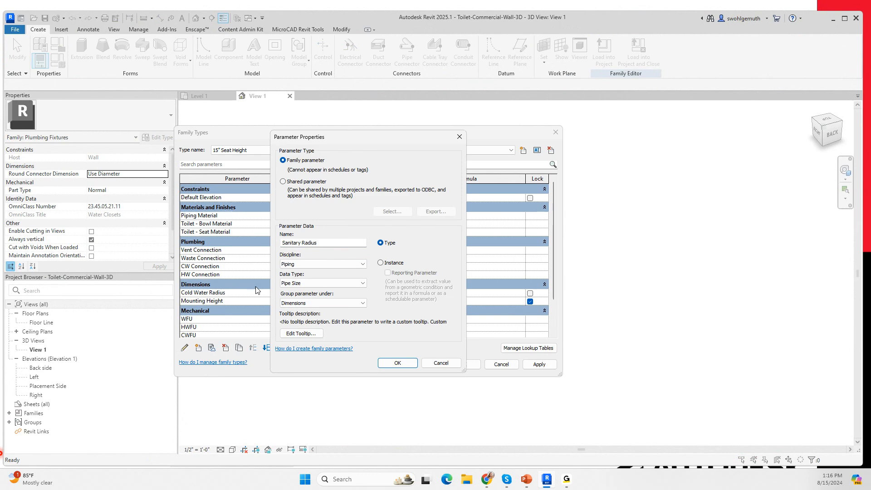
click(398, 364)
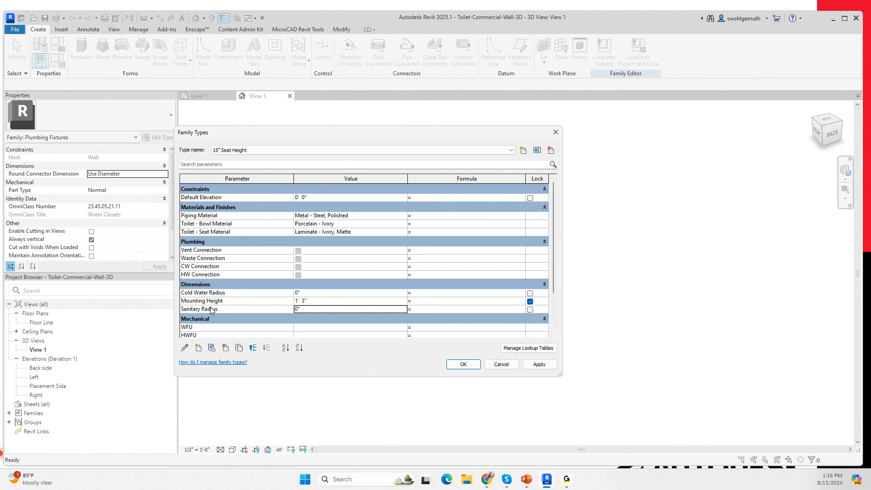
Step: Set Cold Water Radius to 1/2" and Sanitary Radius to 2", and lock both parameters
click(307, 292)
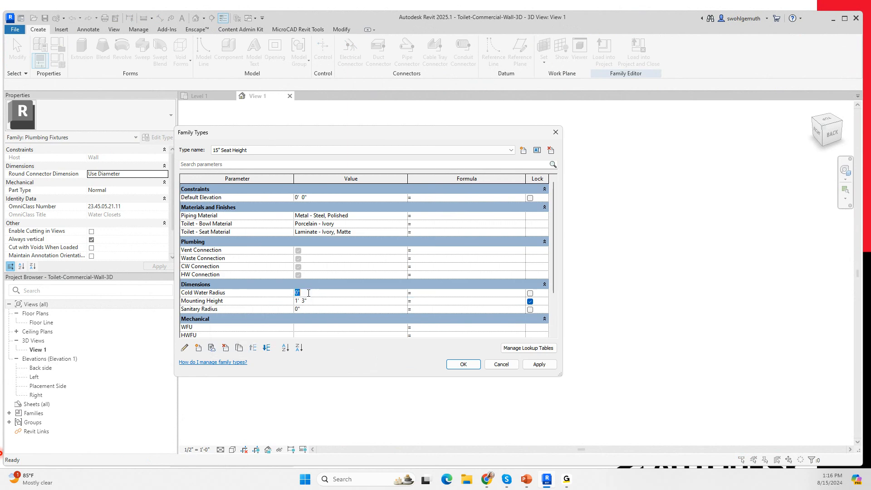
text(1/2)
click(530, 293)
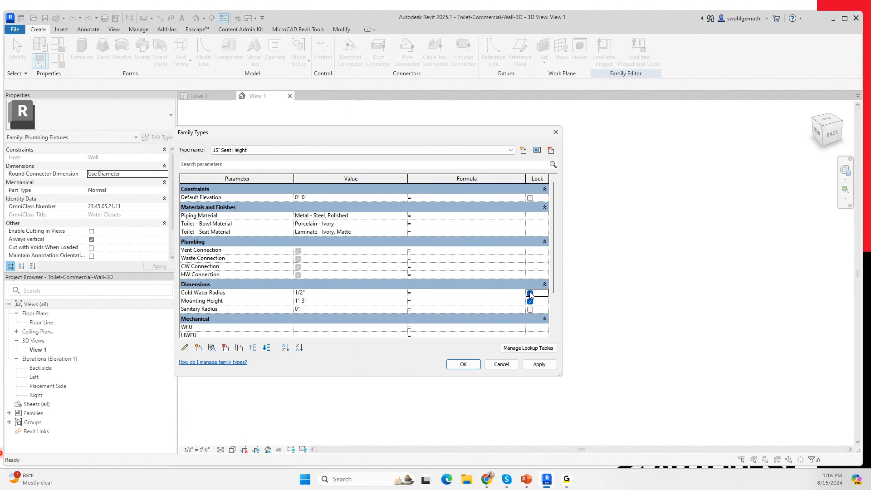
click(309, 309)
text(2)
click(530, 309)
Step: Begin adding a shared parameter to the family and open the shared parameter file for editing
click(199, 348)
click(283, 181)
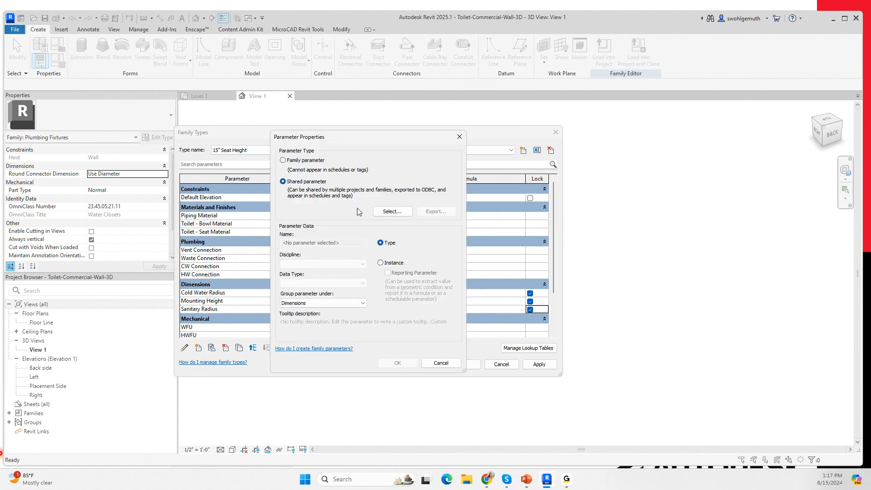
click(391, 211)
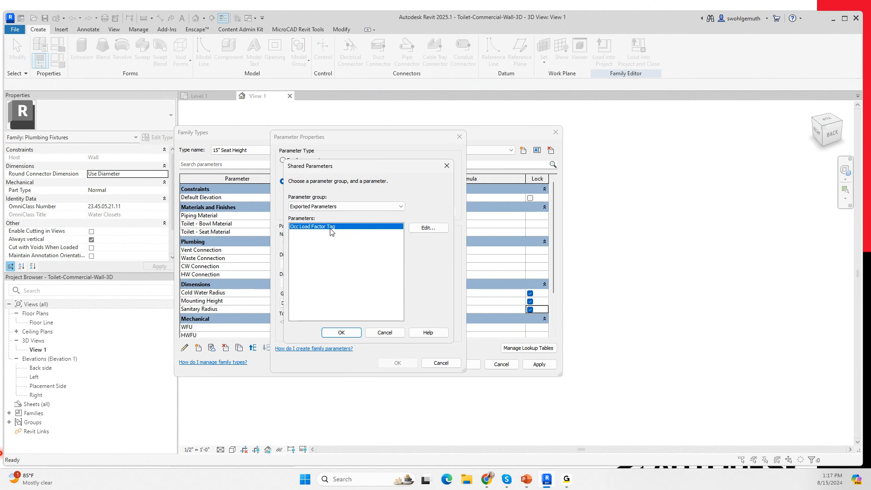
click(425, 232)
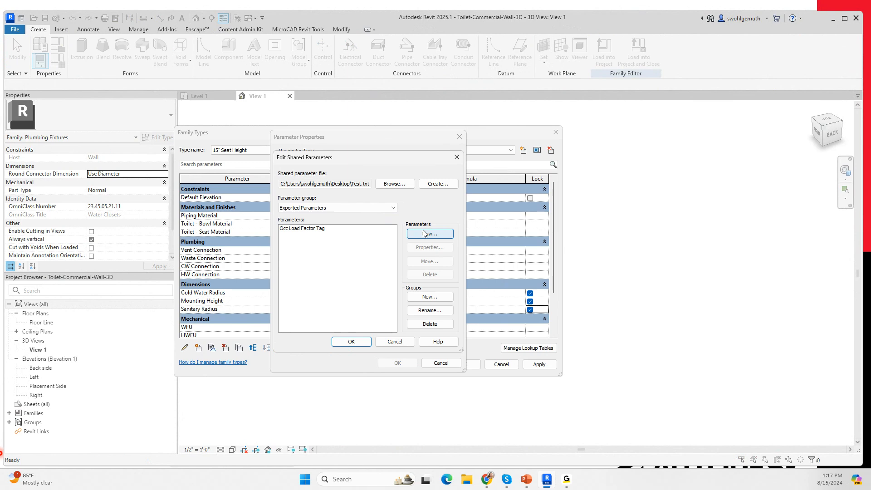
Step: Try to create a new shared parameter group named Piping
click(429, 298)
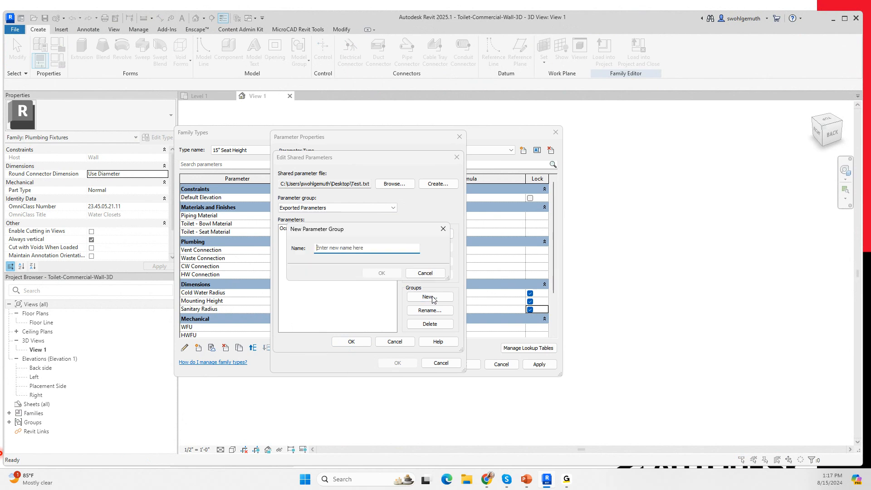
text(Piping)
click(384, 274)
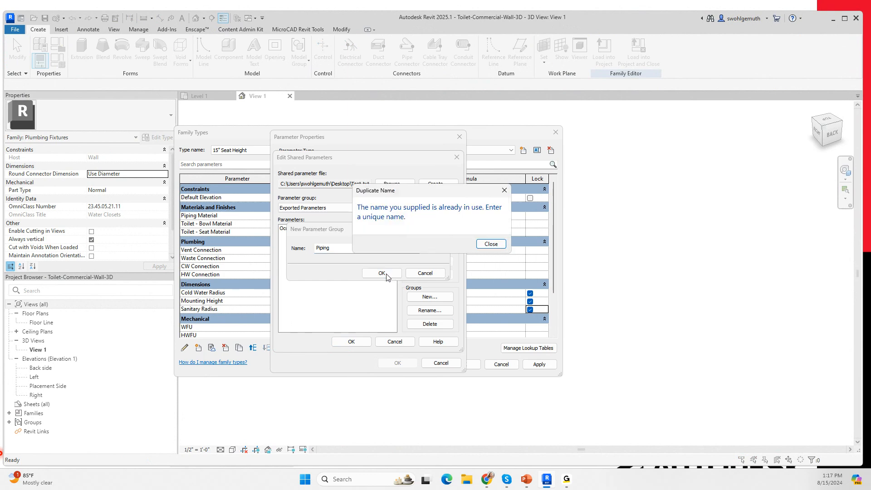
click(491, 244)
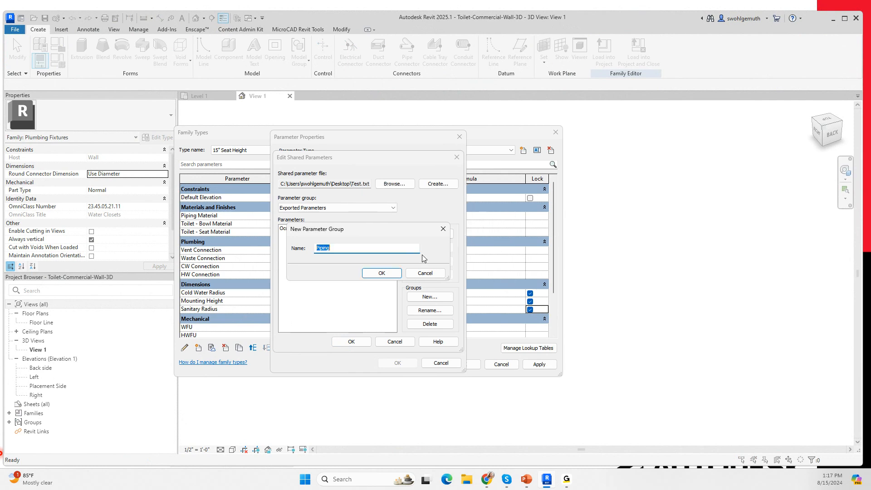
click(425, 273)
Step: In the existing Piping group, create a shared parameter named Cold Water Diameter with discipline Piping and data type Pipe Size
click(393, 207)
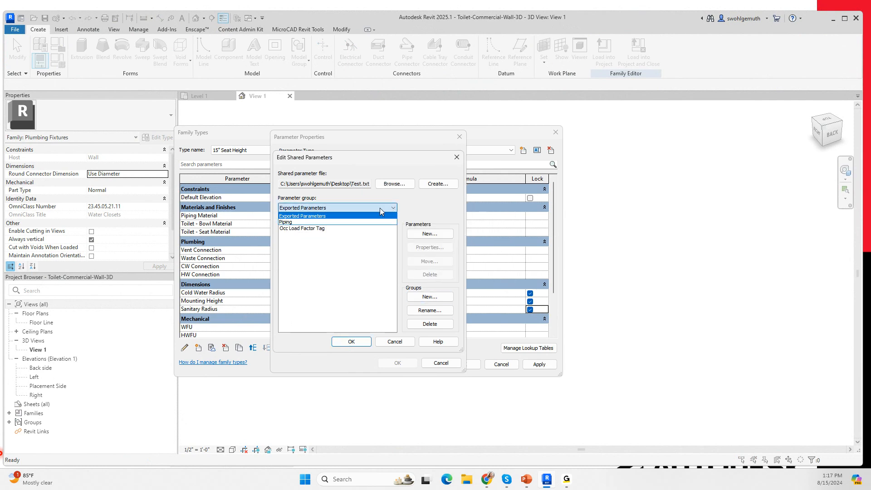
click(284, 222)
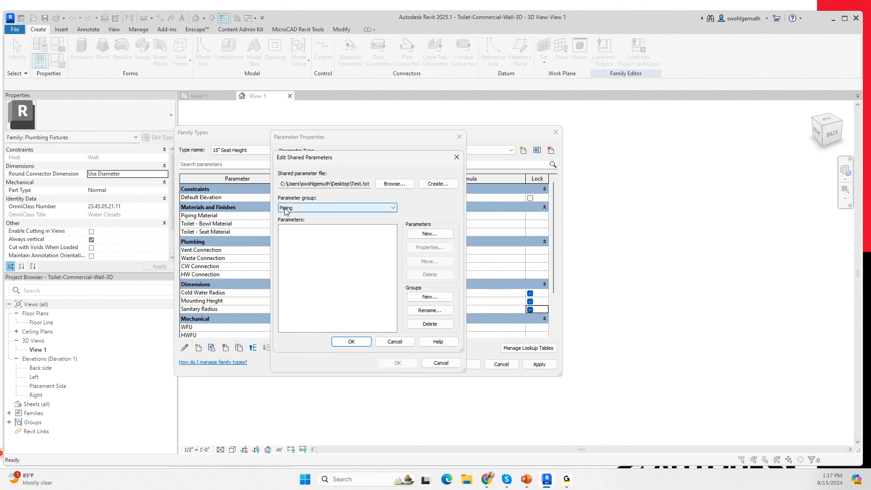
click(425, 235)
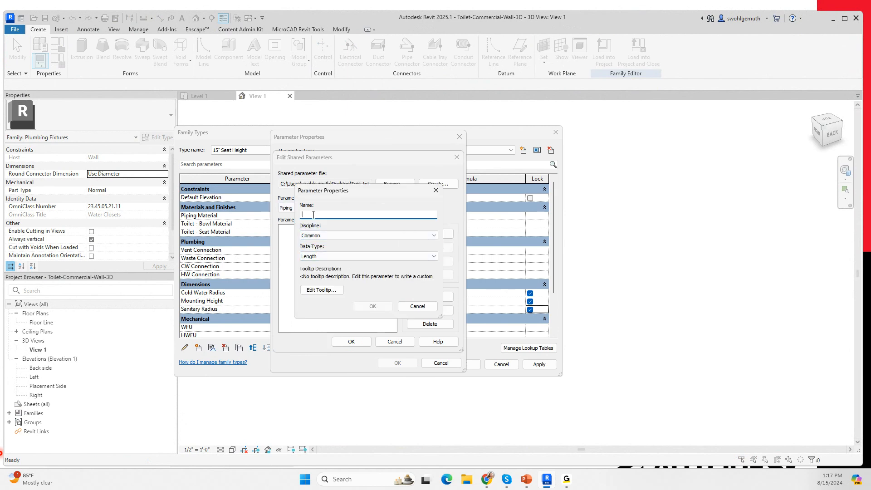
text(Cold Water Diameter)
click(434, 235)
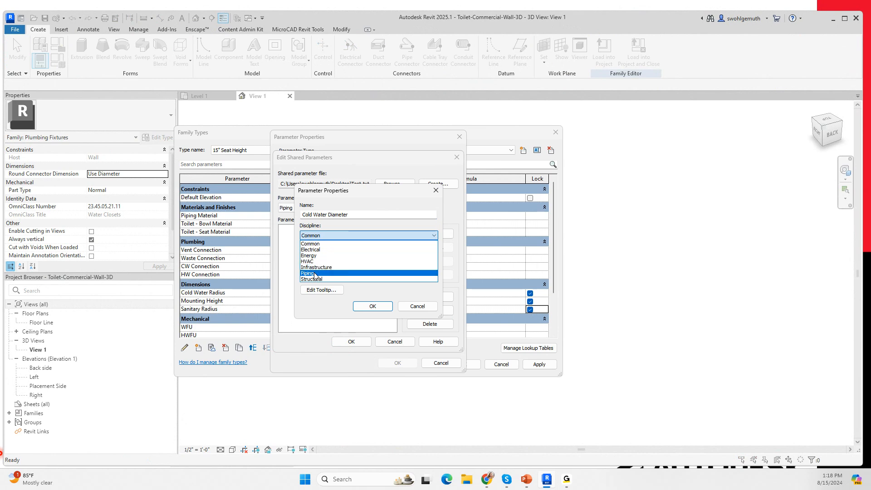
click(307, 273)
click(436, 257)
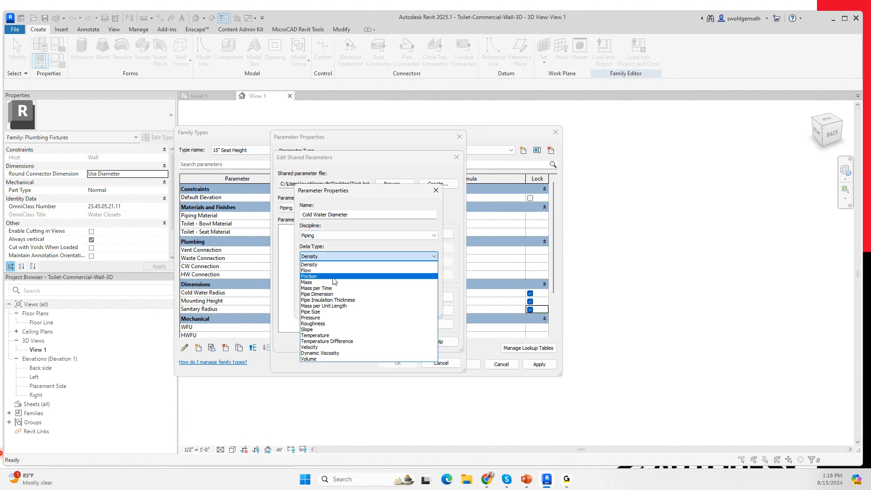
click(312, 312)
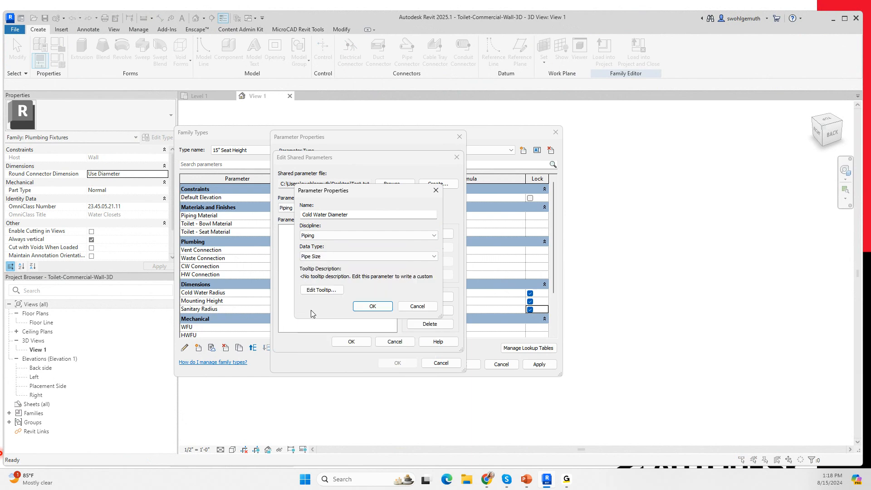
click(373, 307)
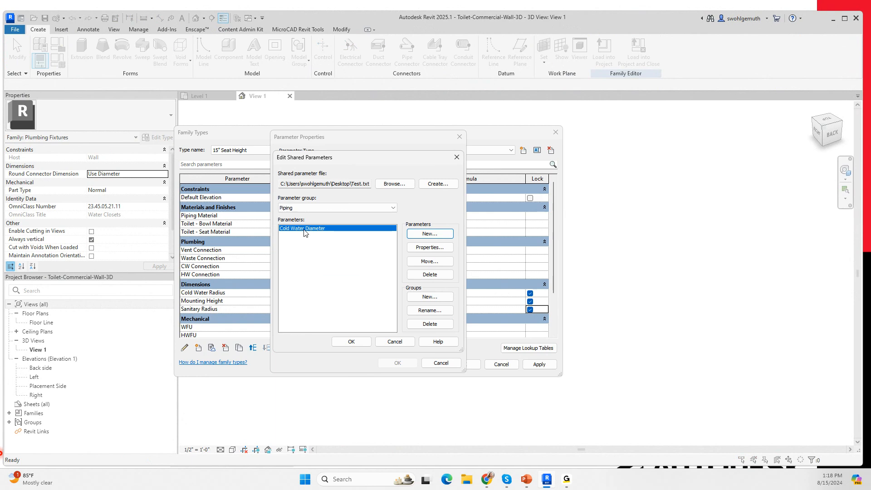
Step: Create a Sanitary Diameter shared parameter in the Piping group with discipline Piping and data type Pipe Size, and accept the shared parameter edits
click(429, 234)
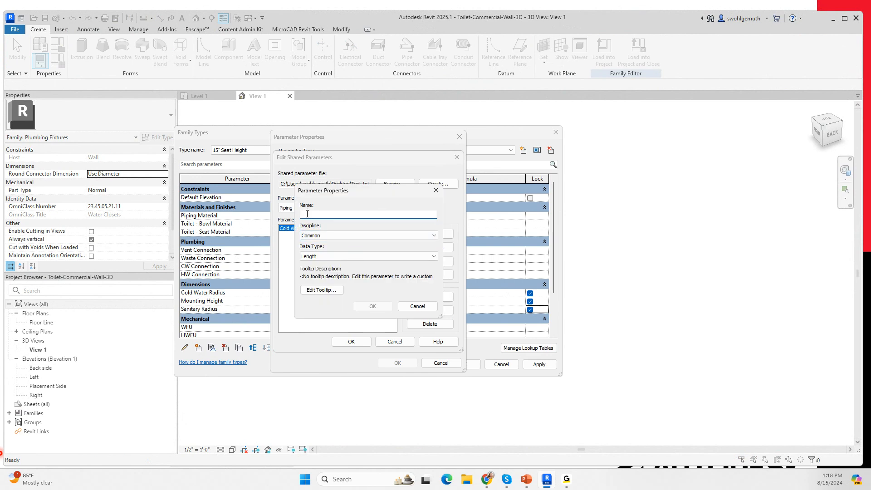
text(Sanitary Diameter)
click(431, 236)
click(381, 273)
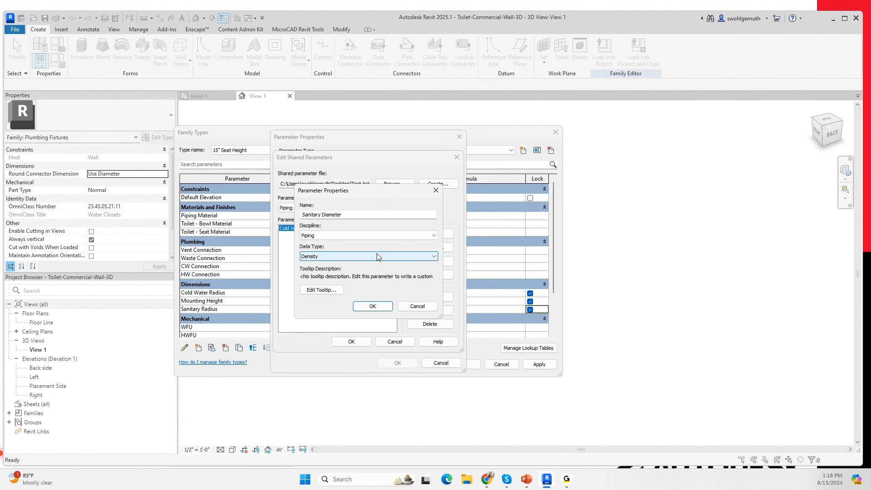
click(433, 257)
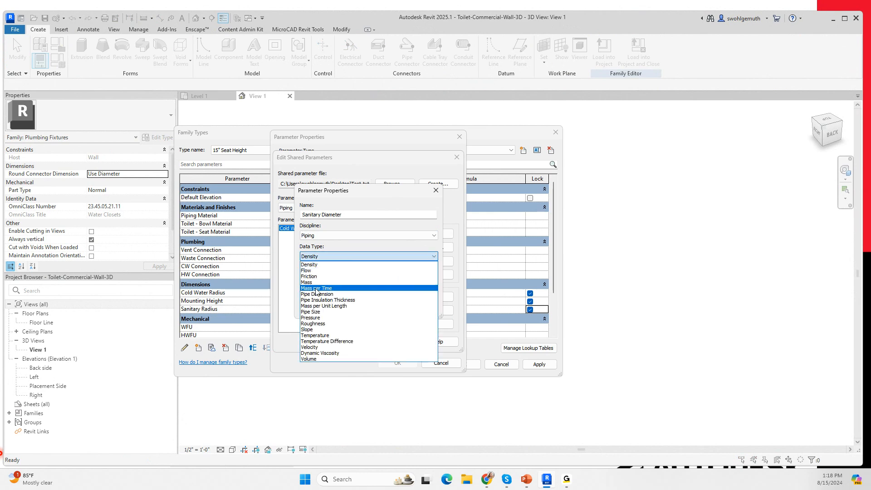
click(320, 312)
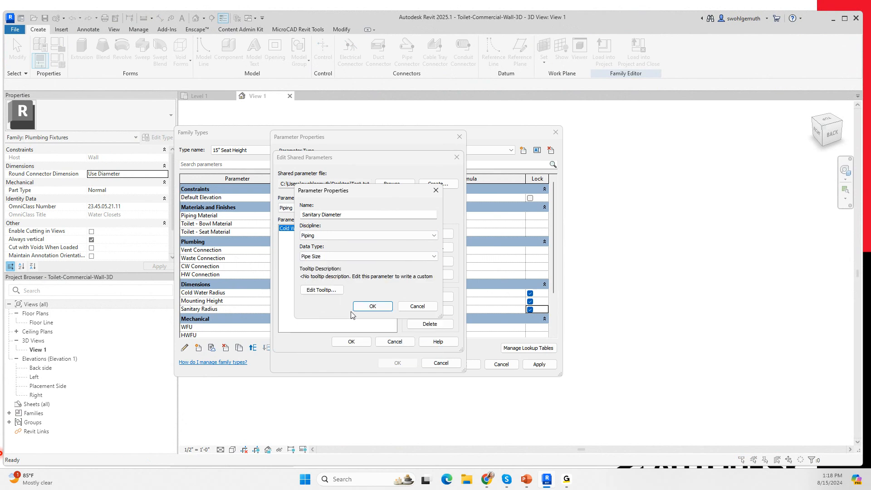
click(367, 307)
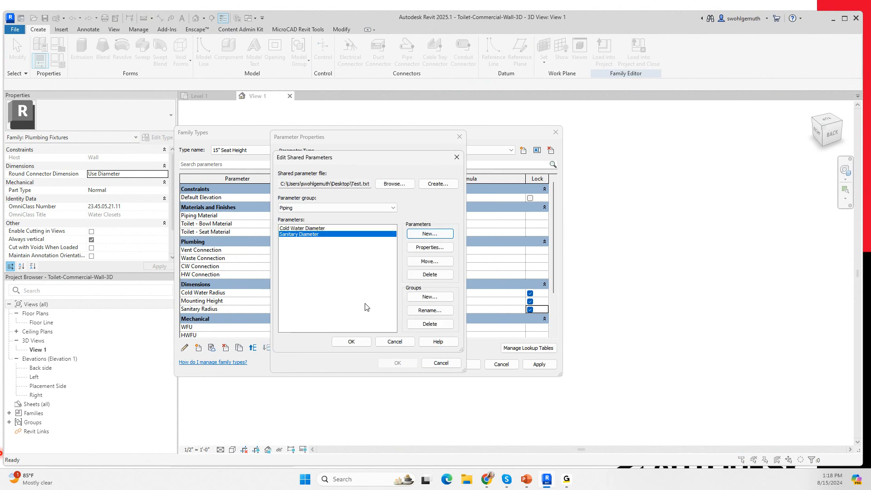
click(339, 341)
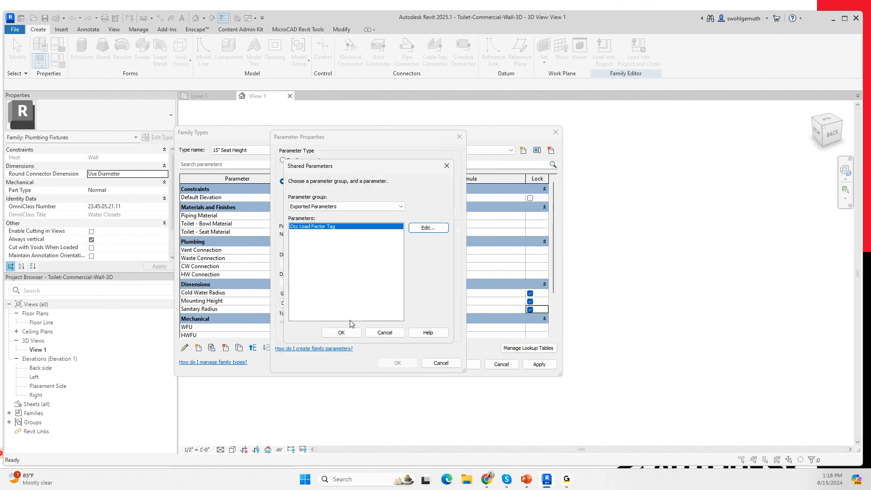
Step: Add the shared Cold Water Diameter from the Piping group as a type parameter under Dimensions, with the formula Cold Water Radius * 2
click(399, 207)
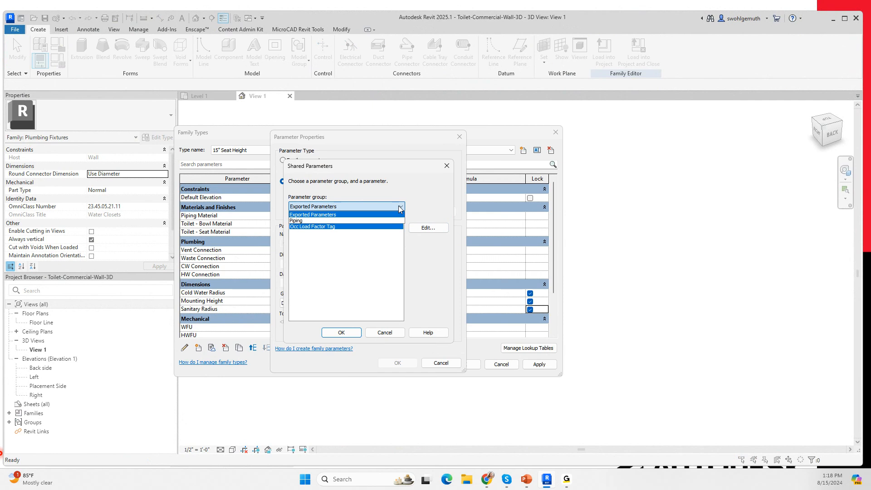
click(296, 220)
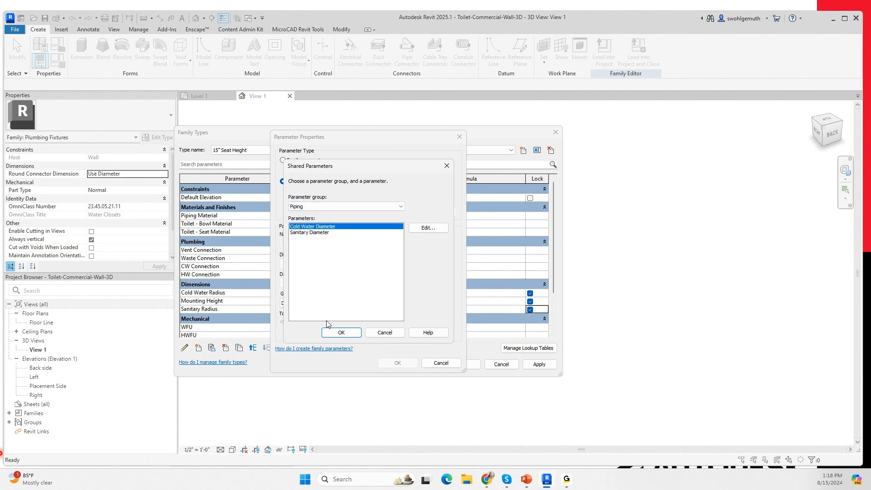
click(347, 335)
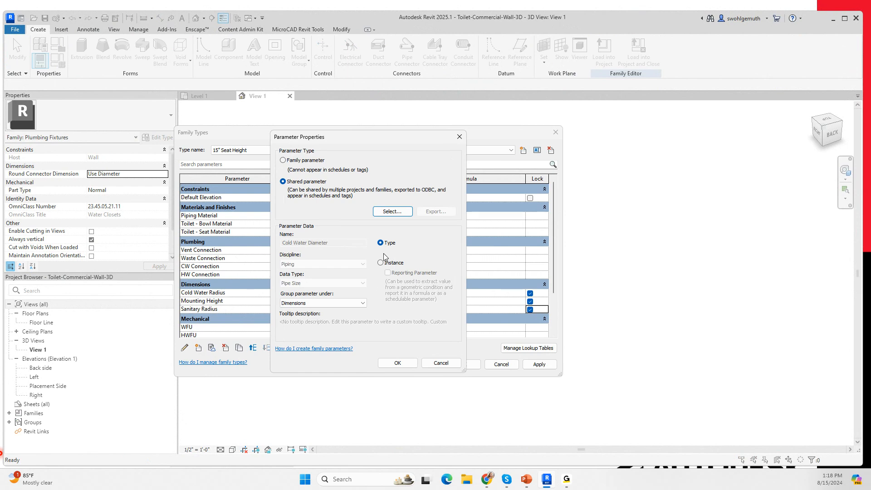
click(398, 363)
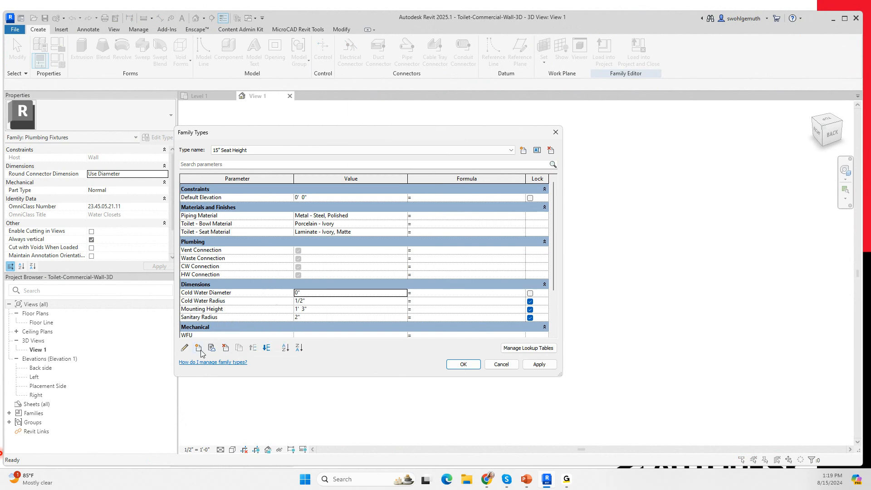
click(420, 292)
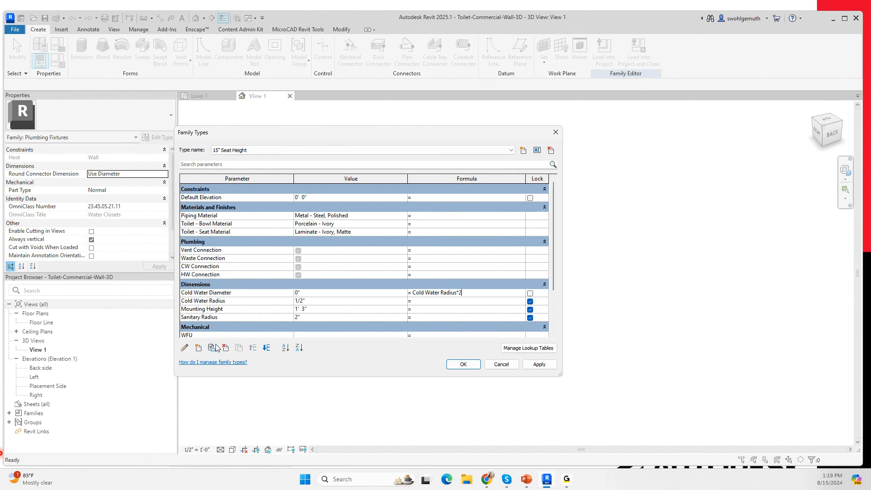
click(442, 309)
Step: Add the shared Sanitary Diameter from the Piping group to the family as a type parameter under Dimensions
click(199, 348)
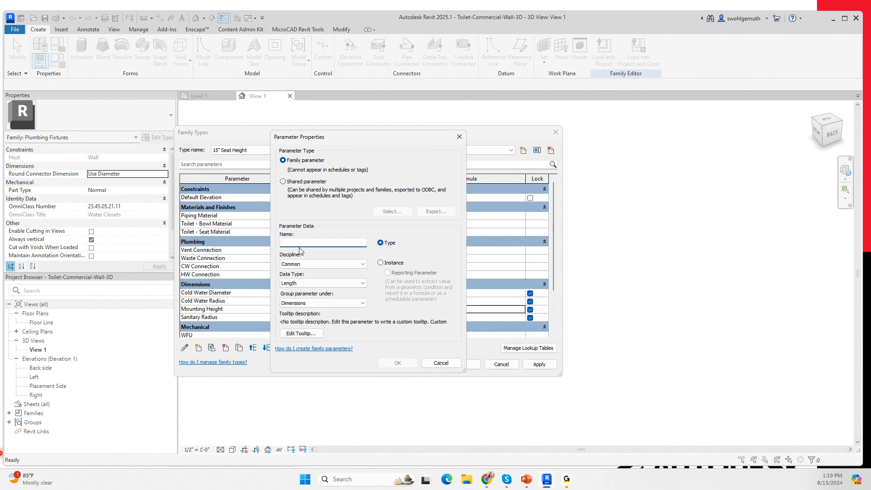
click(283, 183)
click(390, 212)
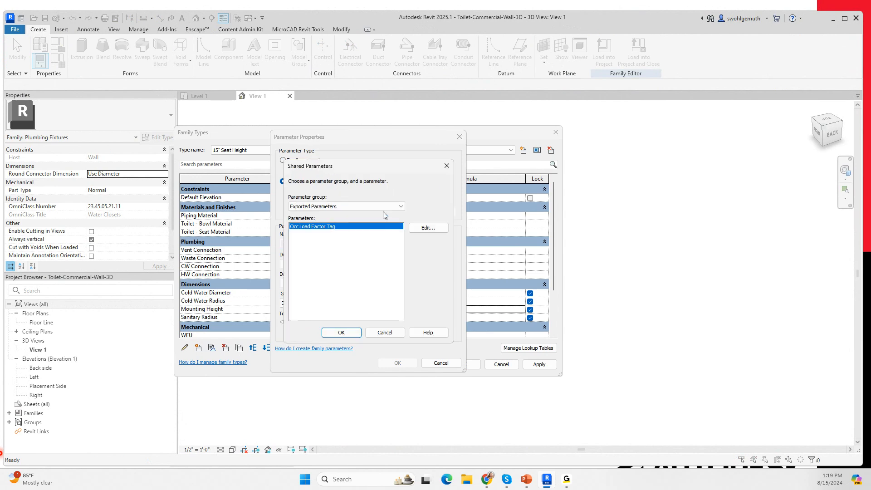
click(401, 206)
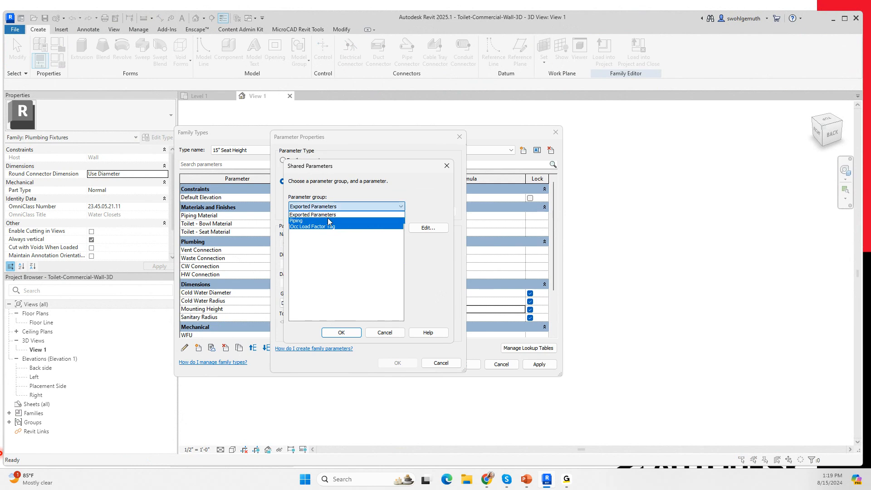
click(308, 221)
click(309, 232)
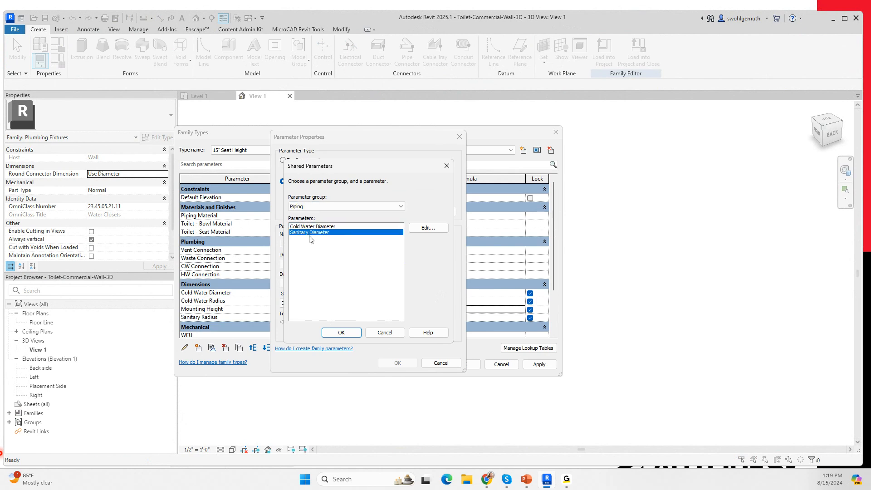
click(351, 334)
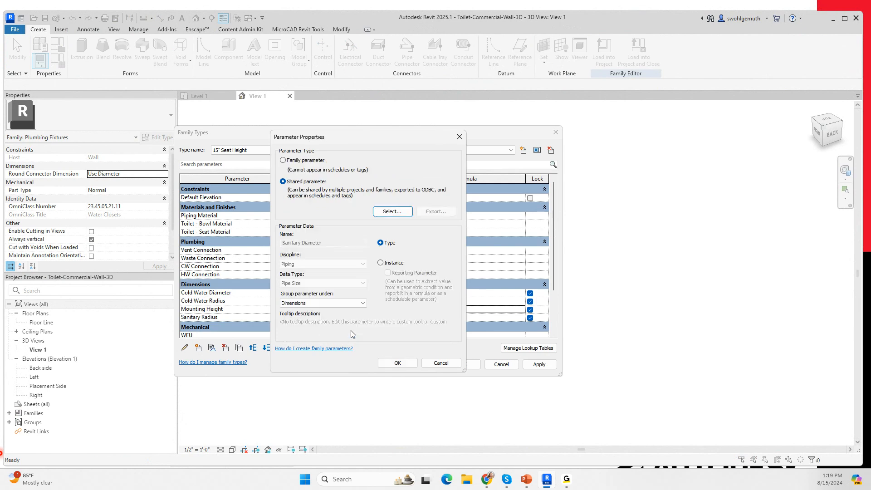
click(397, 363)
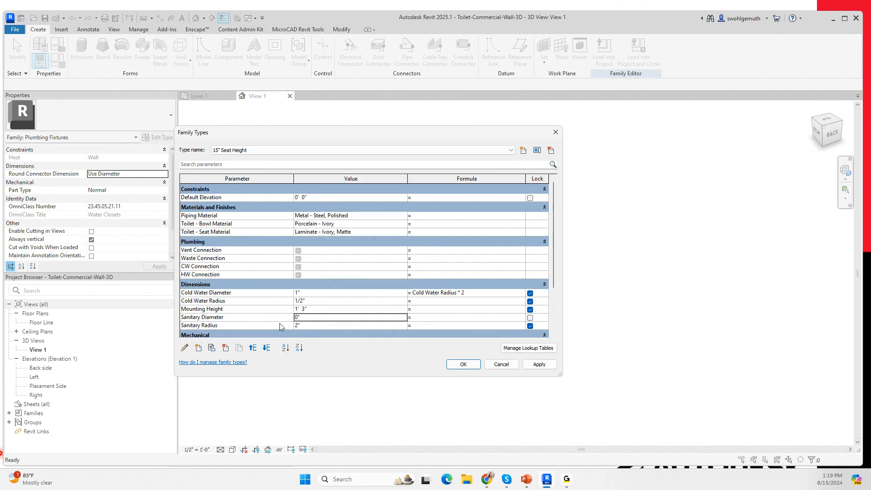
Step: Set the Sanitary Diameter formula to Sanitary Radius * 2 and accept the family type changes
click(418, 317)
text(Sanitary Radius*2)
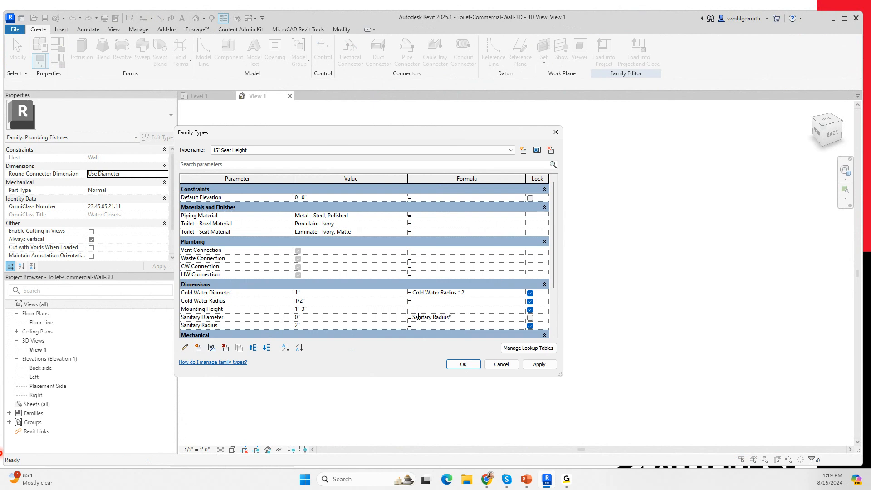
click(483, 310)
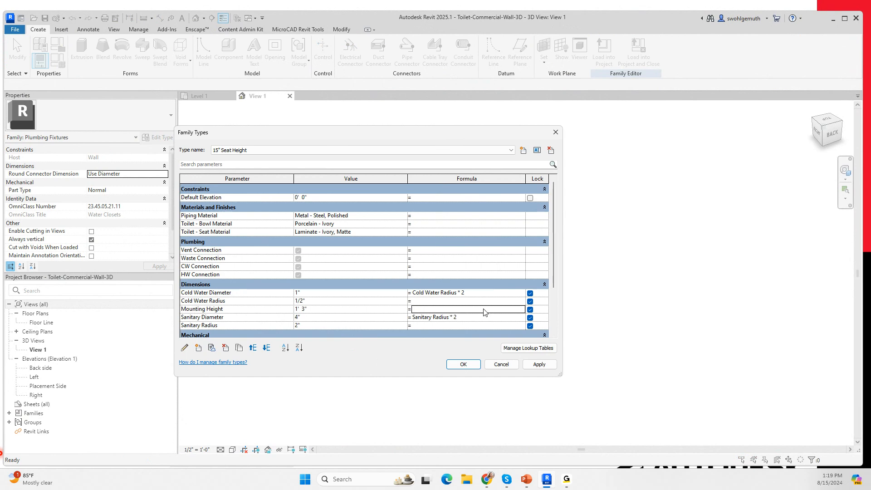
click(461, 365)
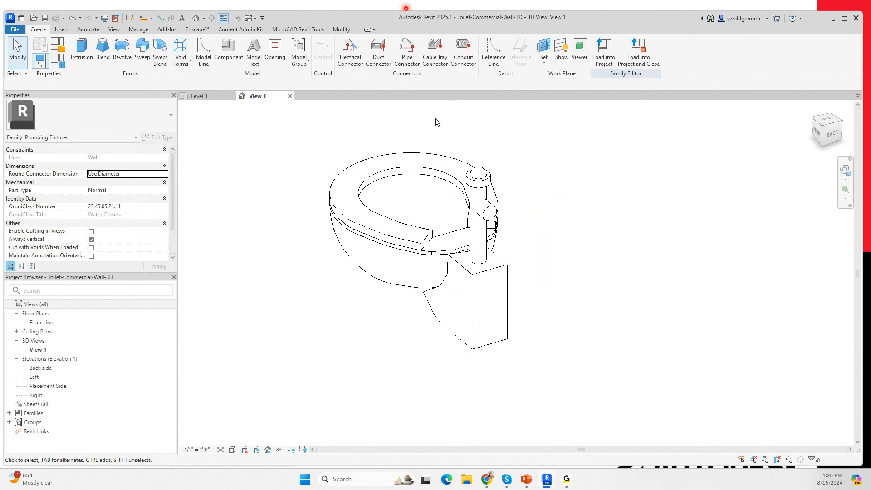
Step: Place a Domestic Cold Water pipe connector on the round end face of the flush valve's horizontal stub
click(407, 53)
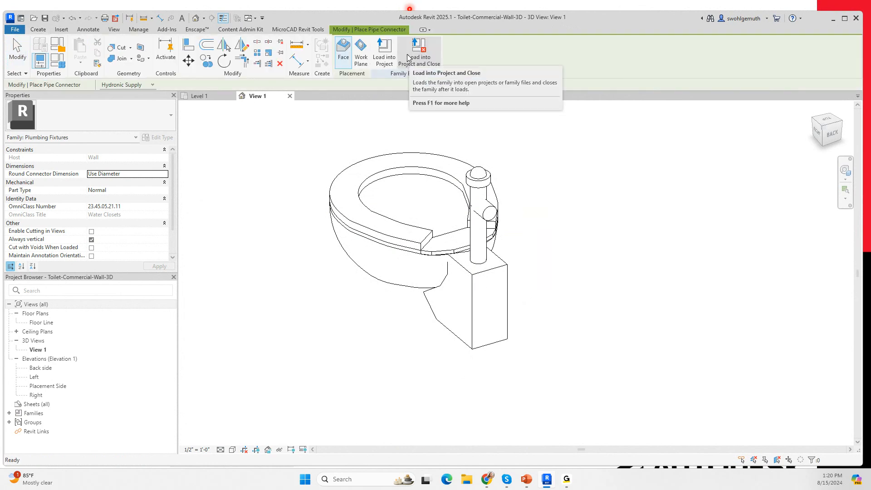
click(153, 85)
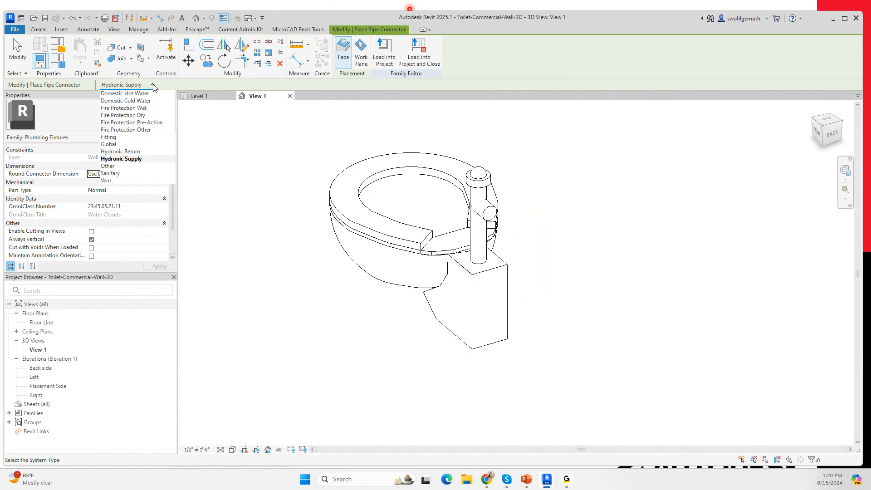
click(135, 101)
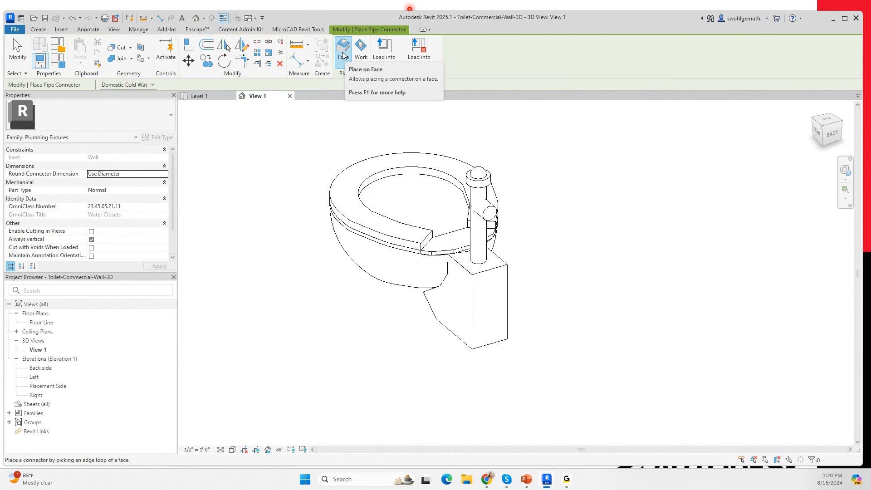
scroll(492, 213, up, 3)
click(486, 209)
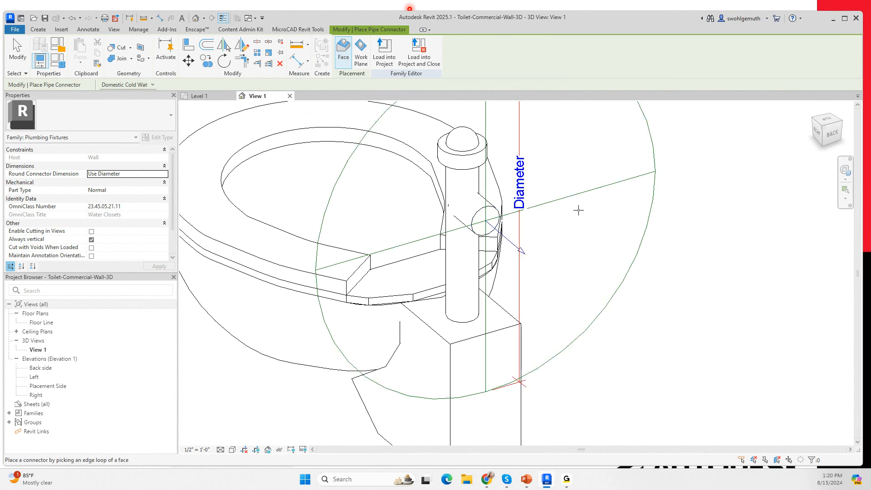
Step: Place a second pipe connector on the rear face of the rectangular block below the flush valve, and end connector placement
scroll(593, 236, down, 5)
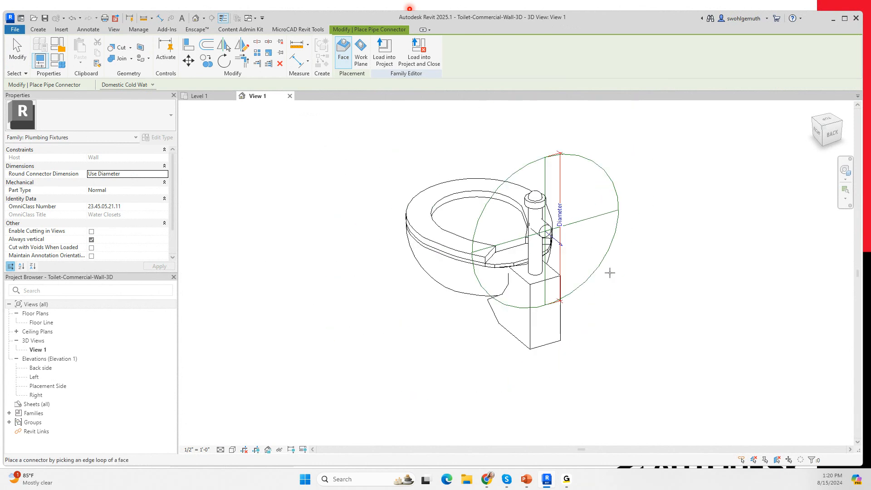
click(547, 346)
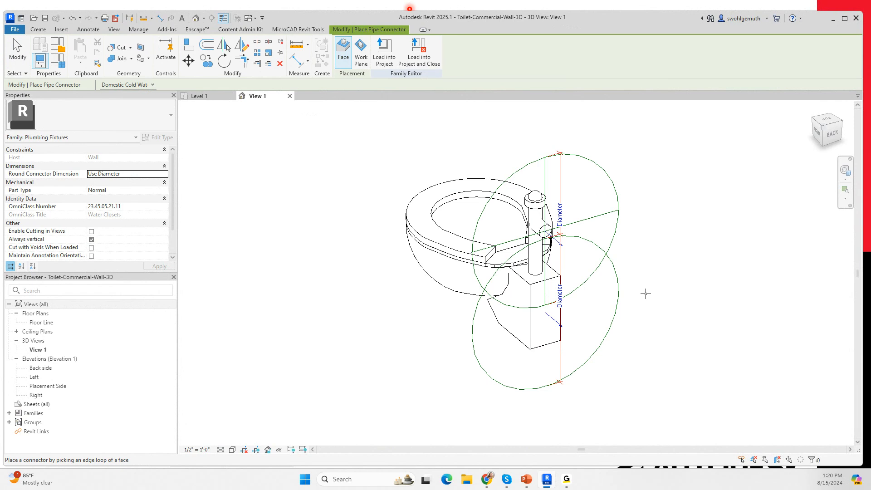
key(Escape)
key(Escape)
Step: Select the cold water connector on the flush valve and set its Flow Configuration to Fixture Units
click(622, 218)
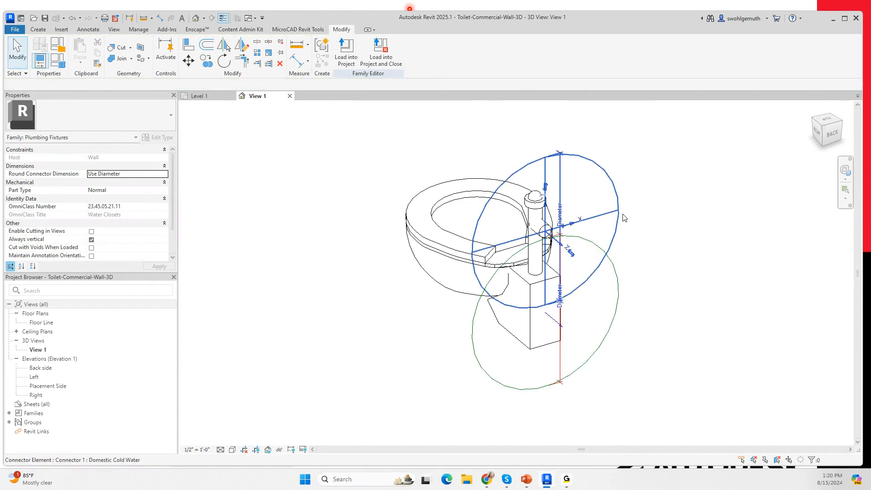
click(622, 218)
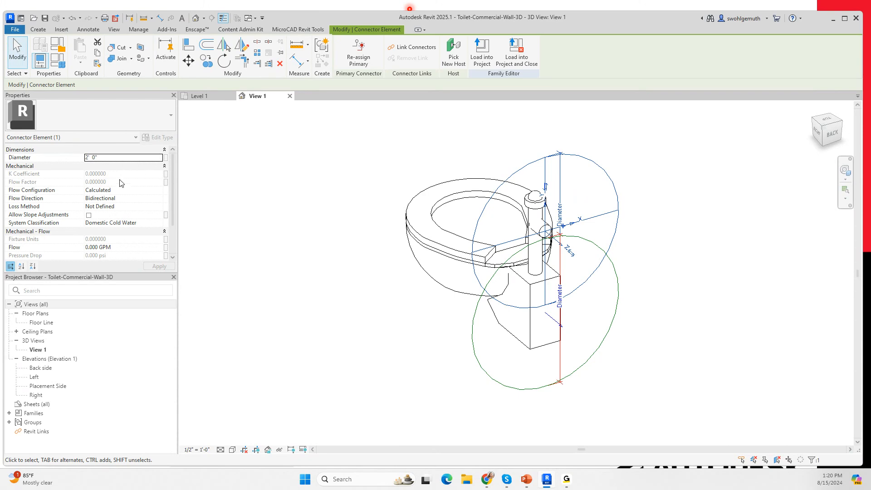
click(162, 192)
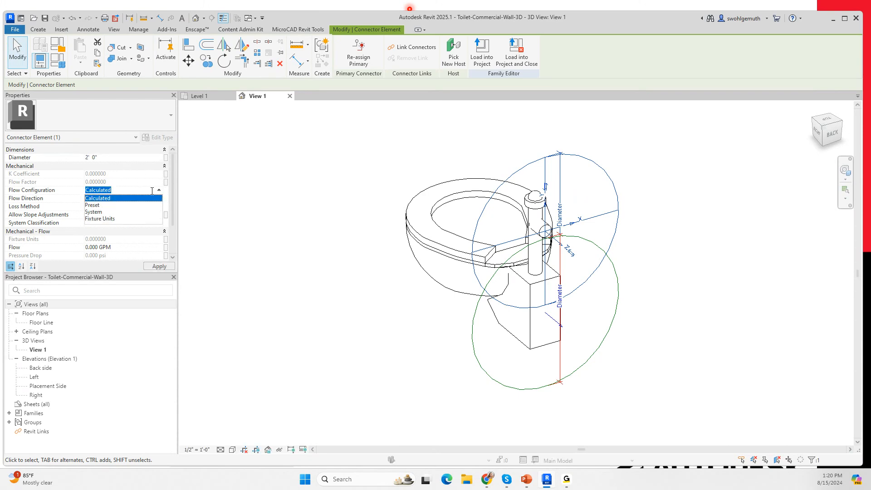
click(97, 219)
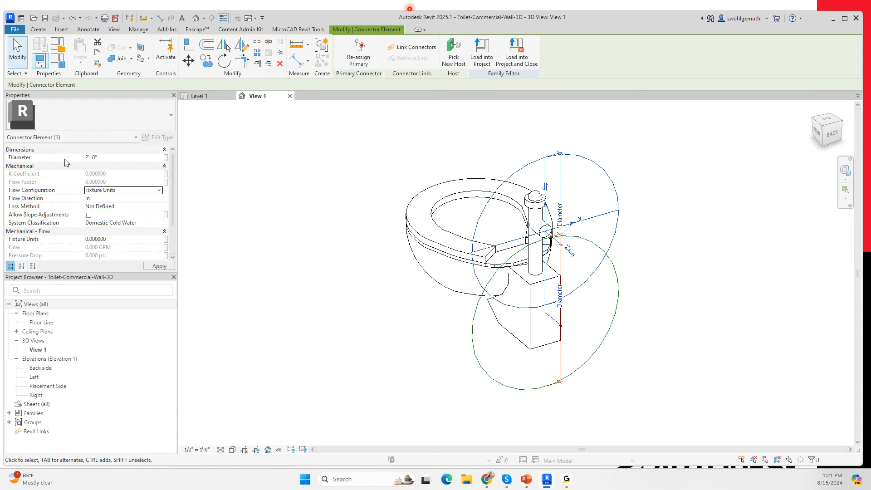
Step: Associate the cold water connector's Diameter with the Cold Water Diameter family parameter
click(93, 157)
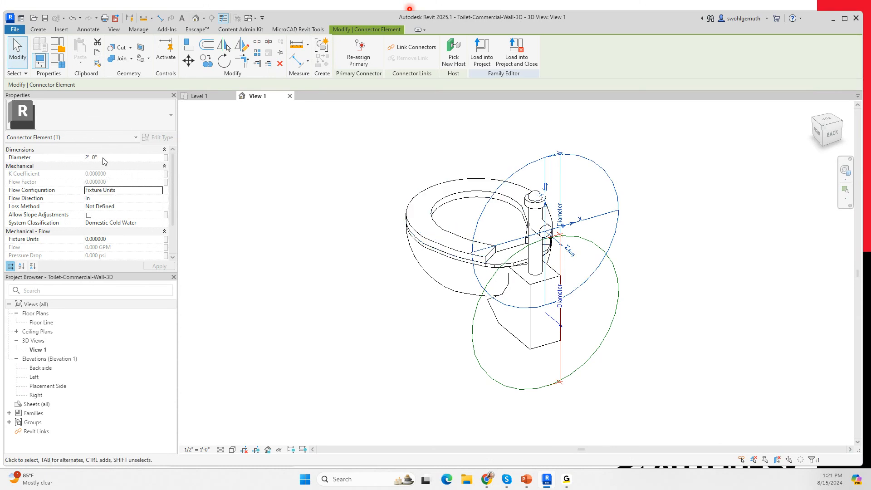
click(166, 157)
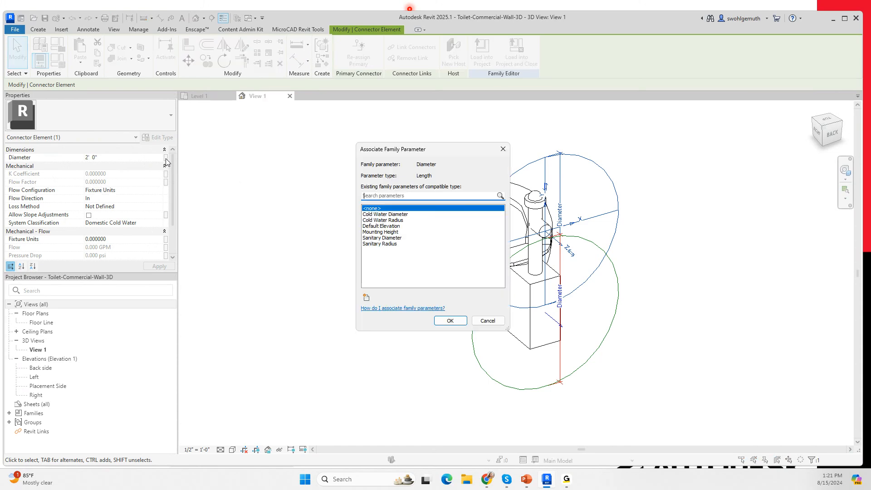
click(386, 214)
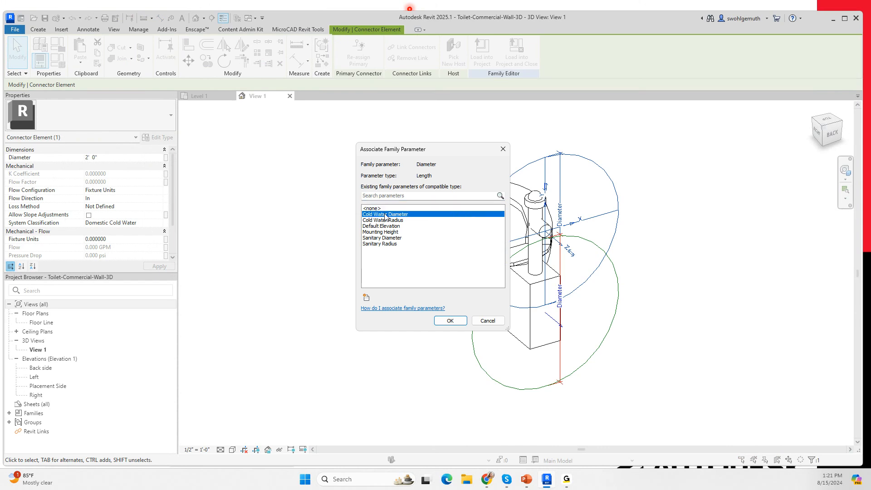
click(440, 320)
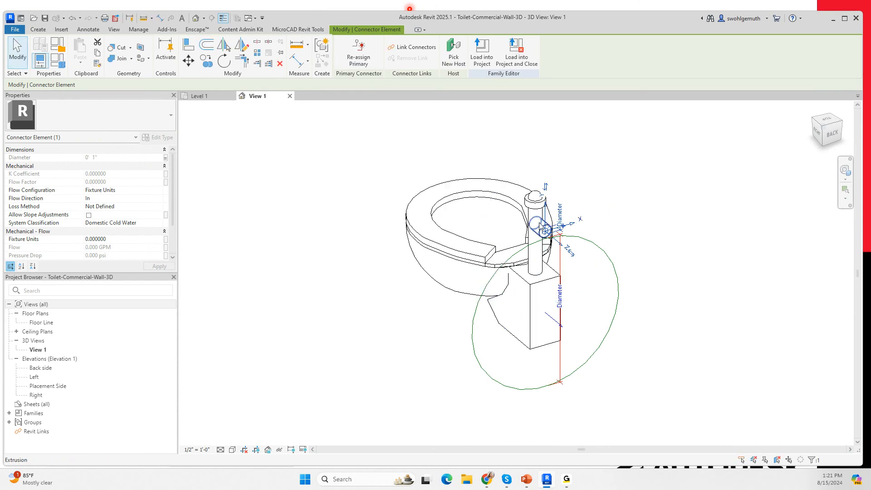
Step: Select the connector on the block below the flush valve and set its System Classification to Sanitary
click(609, 255)
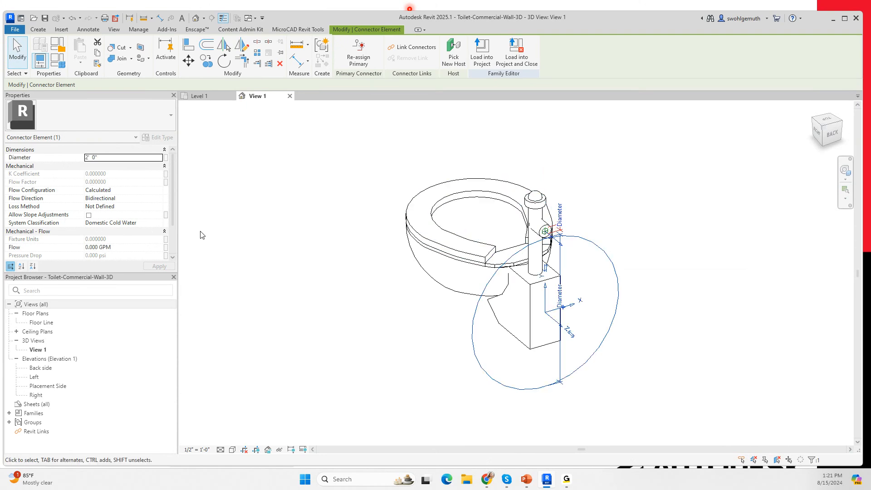
click(159, 223)
scroll(110, 255, down, 2)
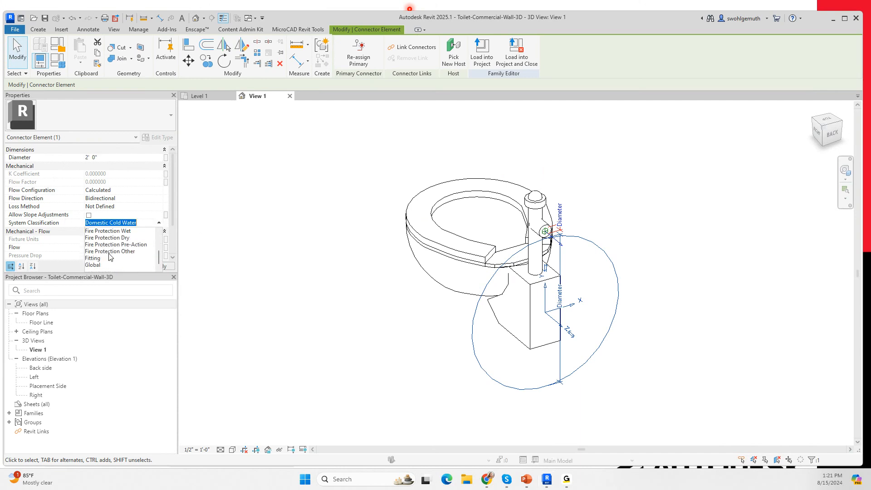
scroll(109, 257, up, 3)
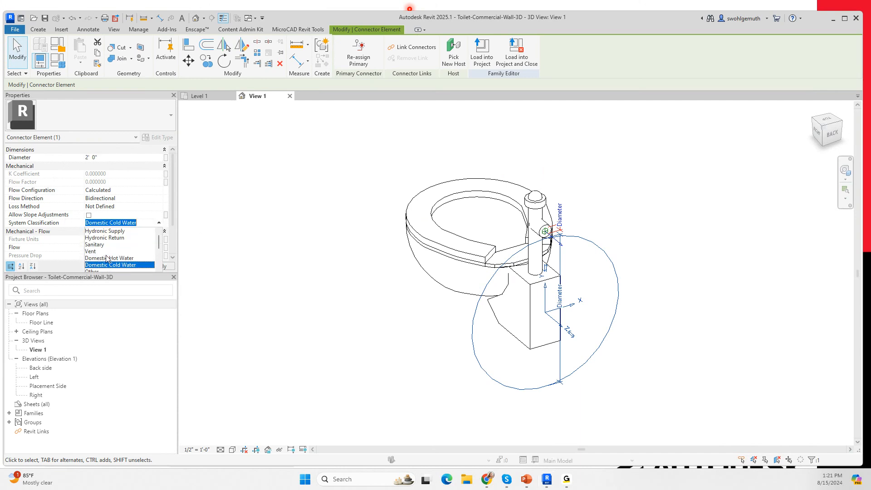
click(99, 245)
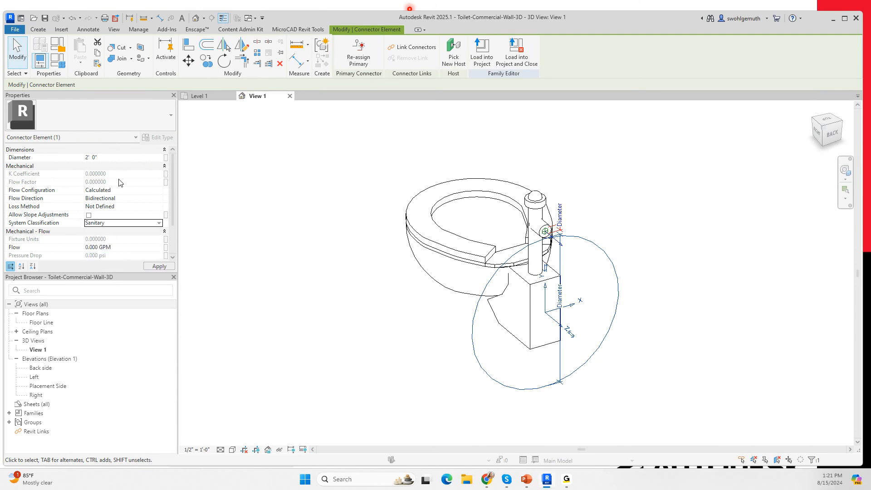
Step: Set the sanitary connector's Flow Configuration to Fixture Units and its Flow Direction to Out
click(159, 191)
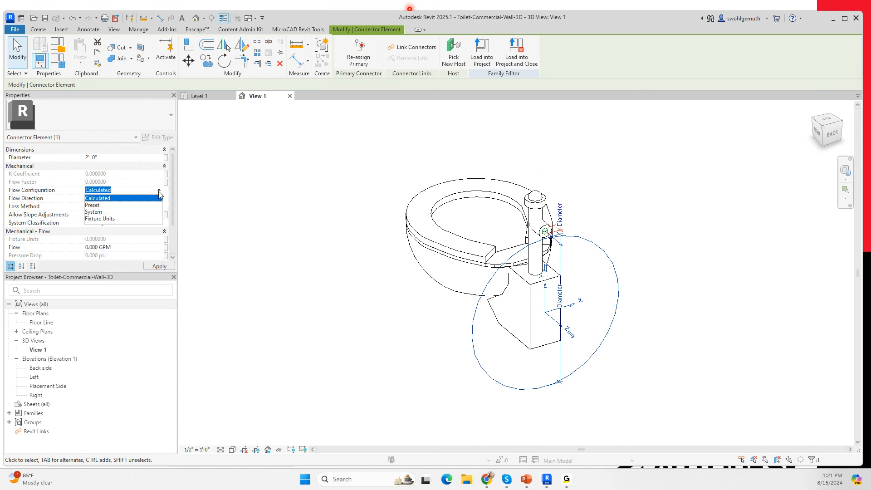
click(96, 219)
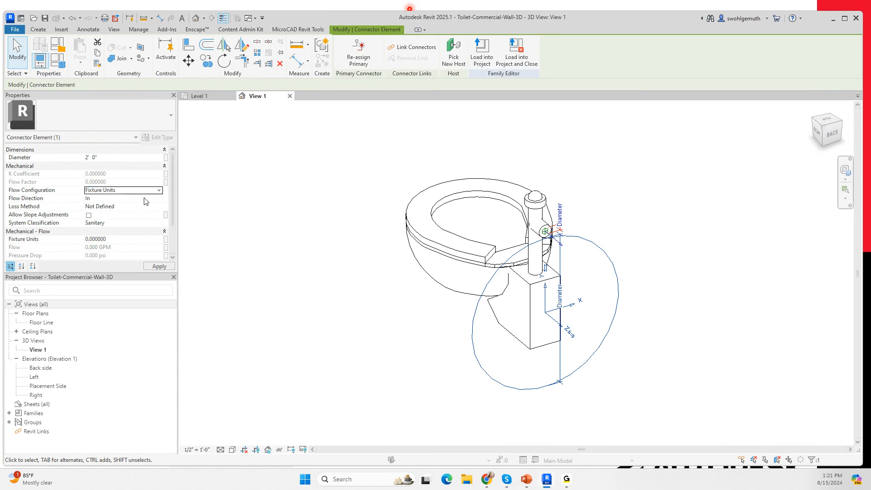
click(159, 198)
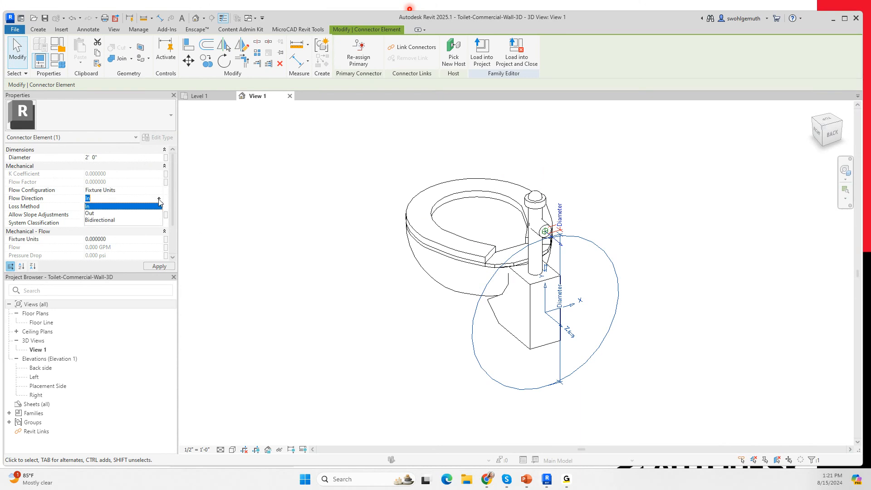
click(92, 214)
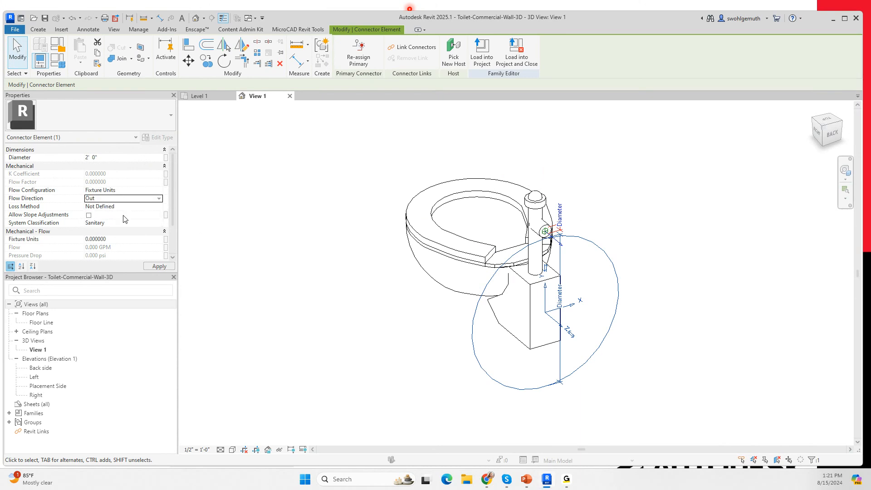
Step: Allow slope adjustments on the sanitary connector and set its Fixture Units to 4
click(89, 215)
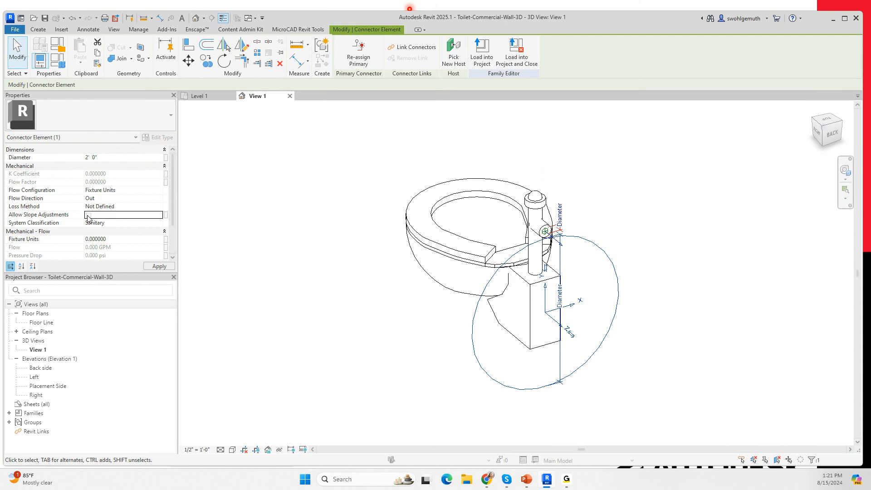
click(115, 240)
text(4)
click(162, 268)
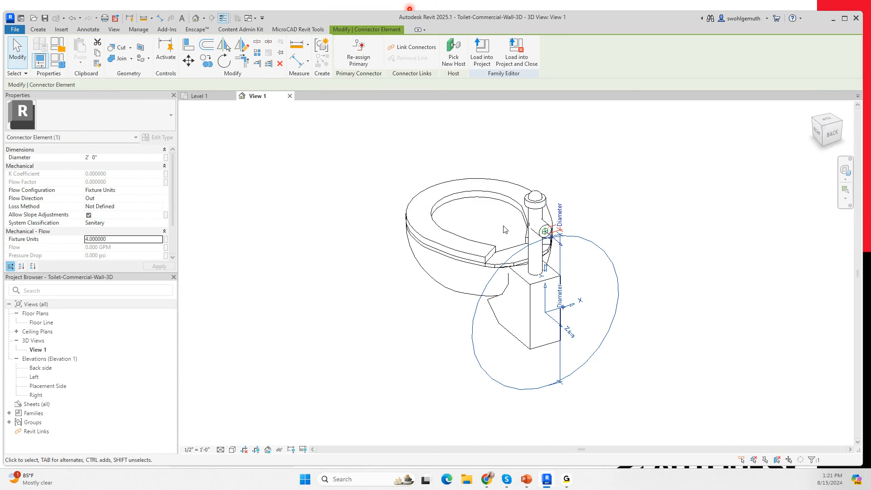
Step: Associate the sanitary connector's Diameter with the Sanitary Diameter family parameter
click(166, 157)
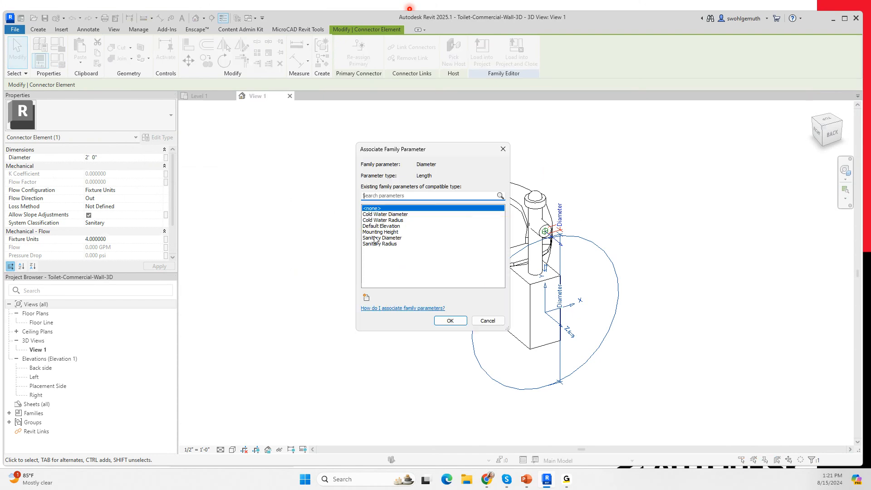
click(375, 239)
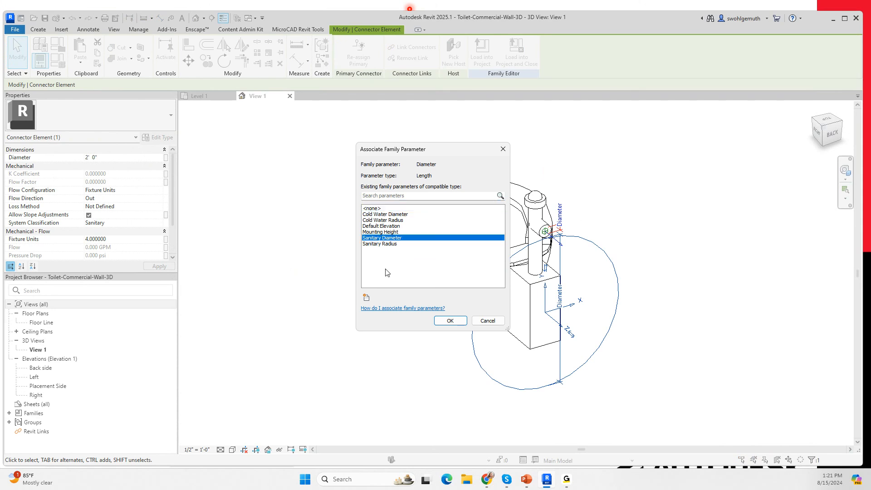
click(449, 321)
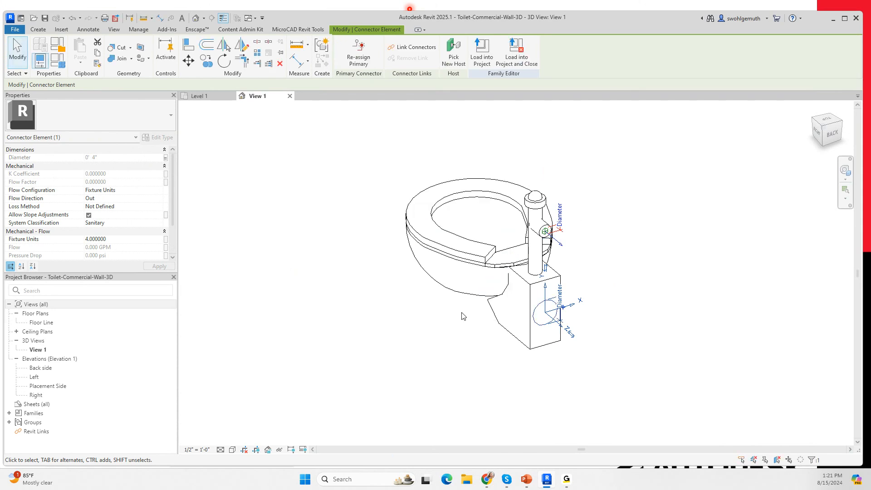
Step: Select the cold water connector on the flush valve and set its Fixture Units to 2.5
click(545, 232)
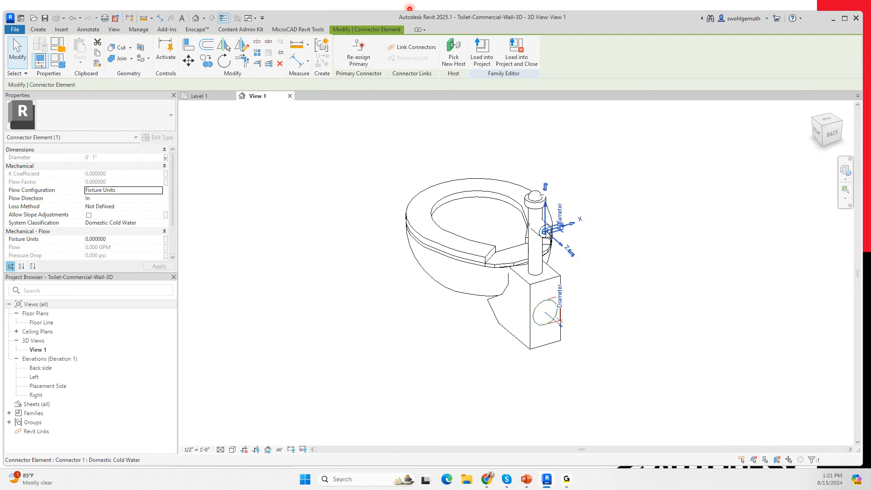
click(120, 239)
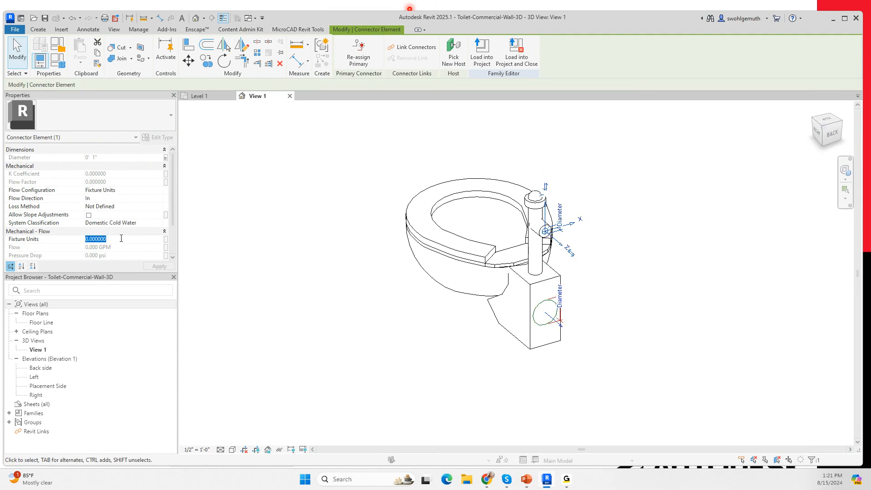
text(2.5)
click(147, 269)
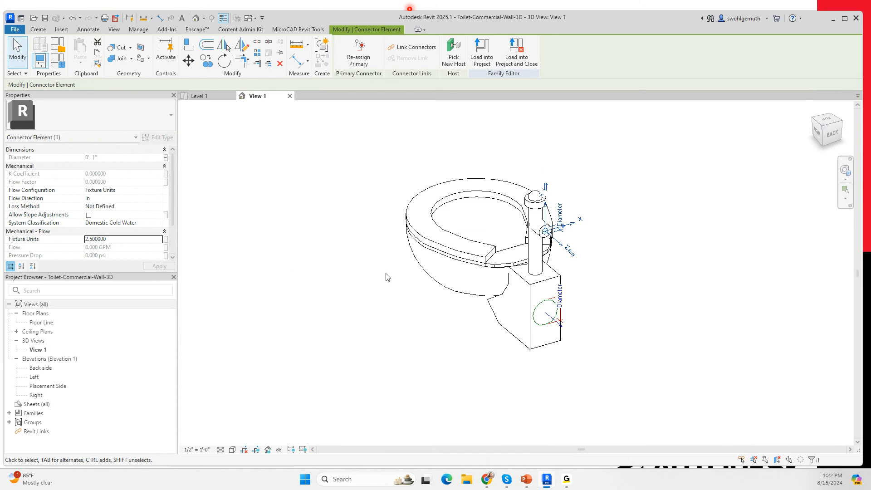
Step: Load the toilet family into Project1 and place two 15" Seat Height toilets on the room's east wall, about 2'-6" and 7'-0" from the north wall
click(482, 53)
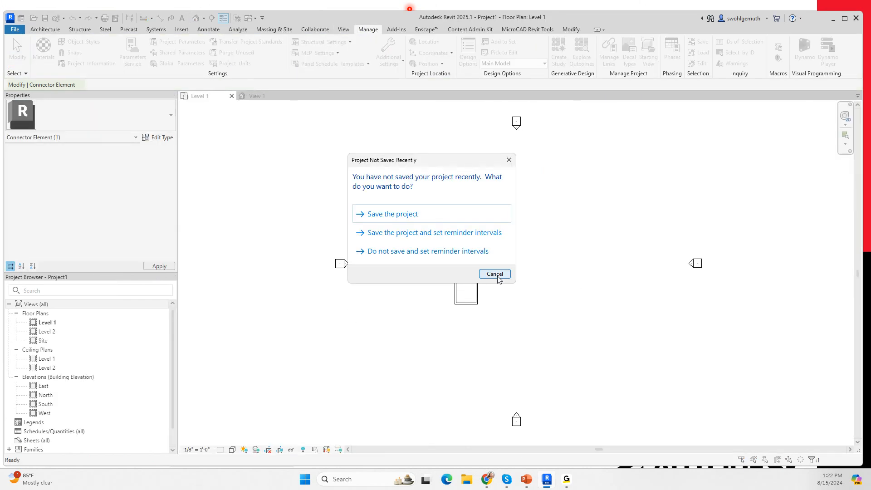
click(494, 273)
scroll(465, 283, up, 5)
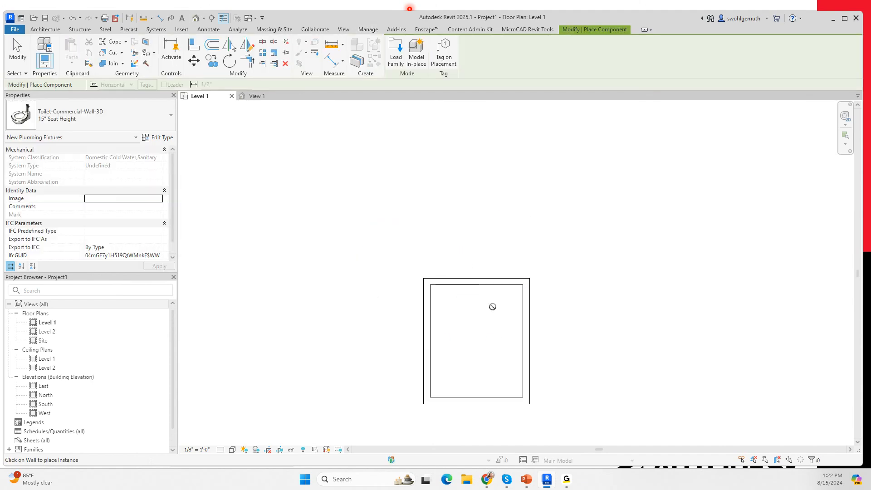
click(521, 306)
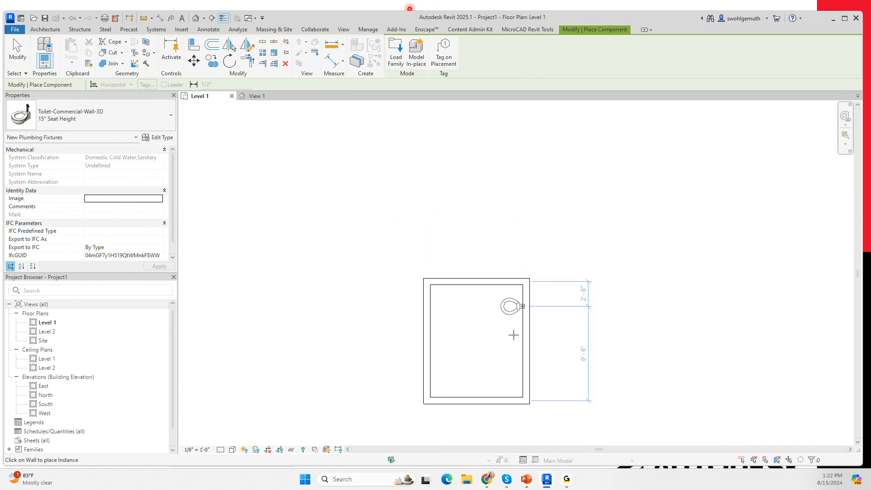
click(521, 350)
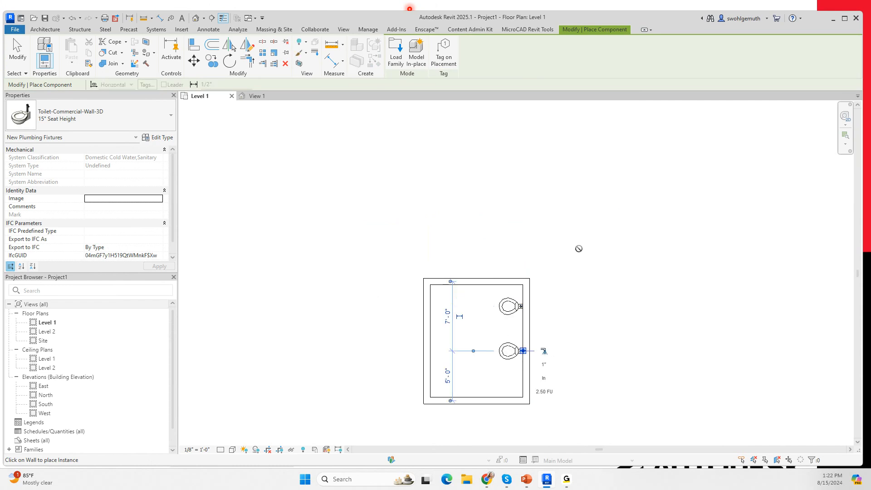
key(Escape)
key(Escape)
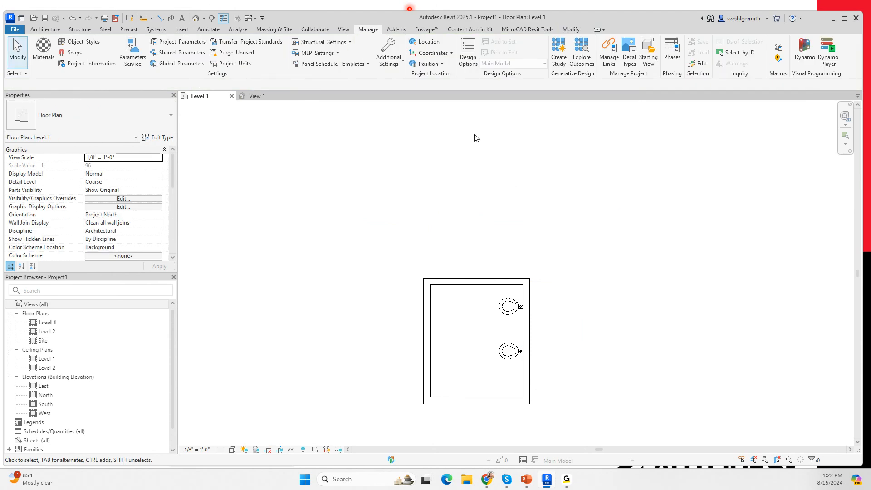
Step: Create a new schedule of building components for the Plumbing Fixtures category
click(344, 30)
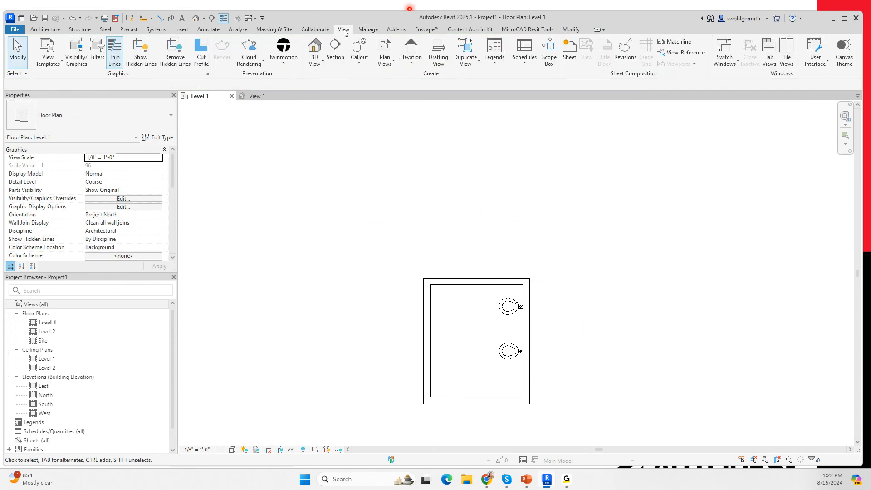
click(523, 68)
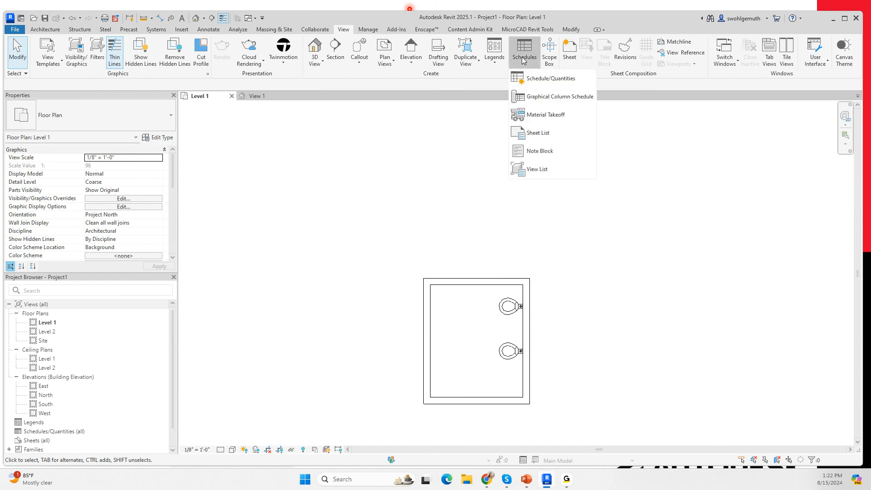
click(531, 113)
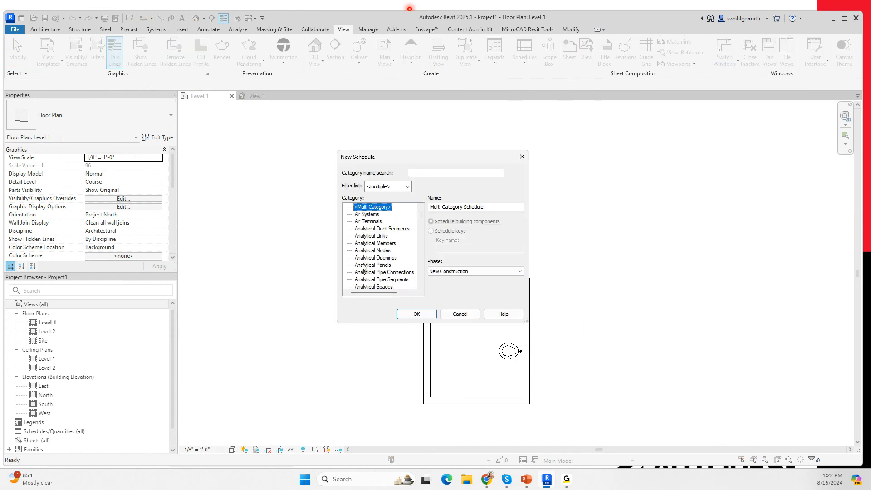
drag(420, 213, 418, 260)
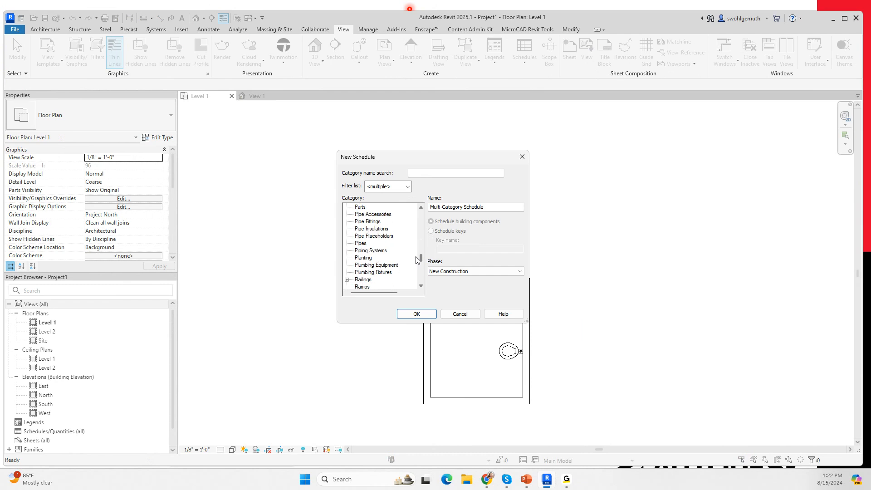
click(373, 272)
click(417, 314)
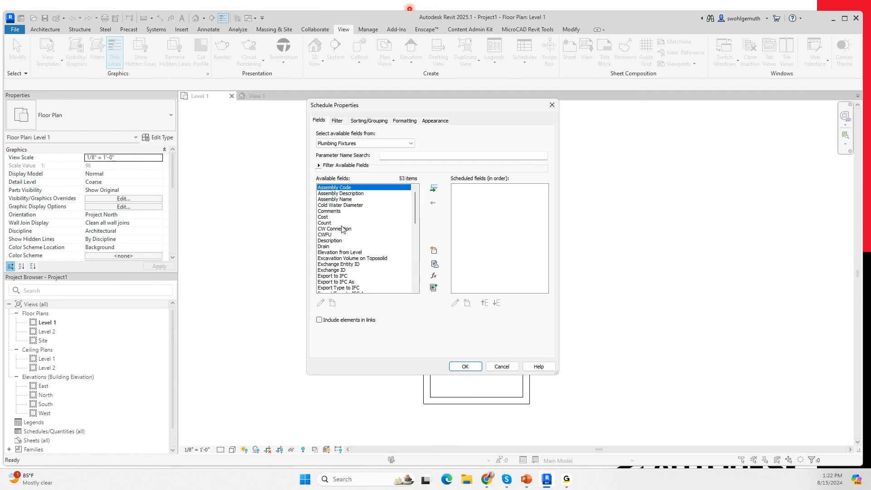
Step: Add the Family field to the plumbing fixture schedule
scroll(354, 278, down, 1)
scroll(353, 278, down, 3)
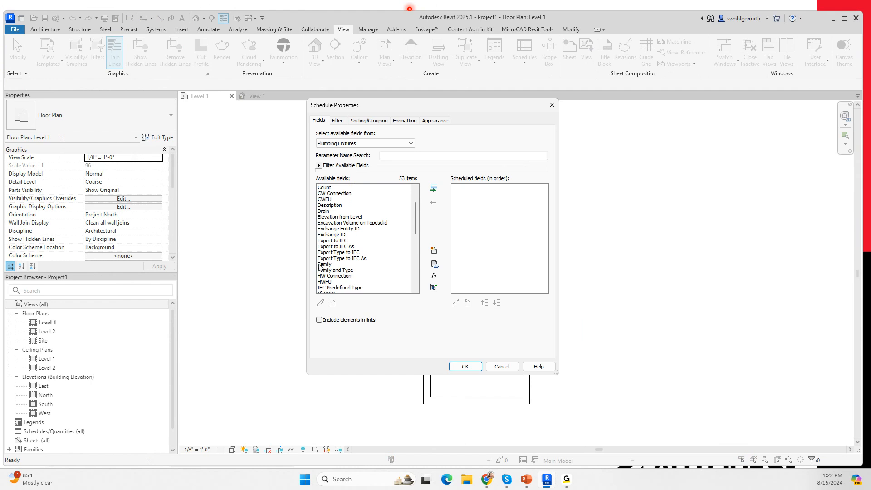
click(324, 264)
click(434, 189)
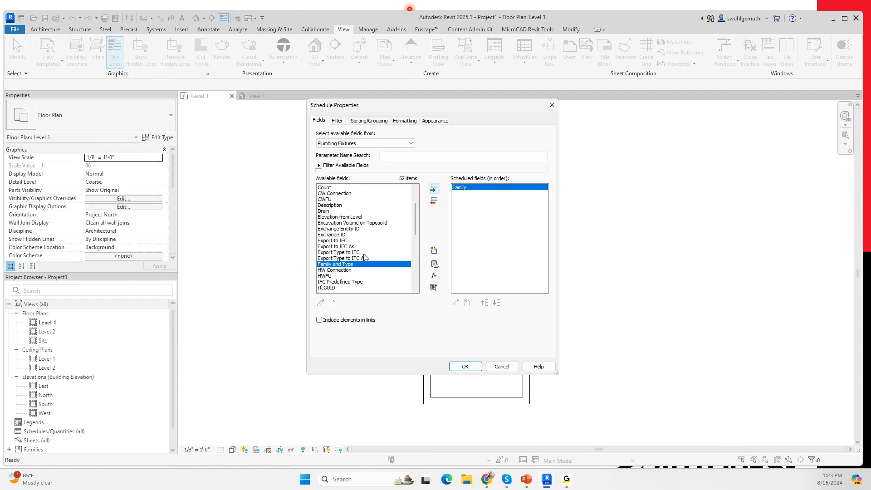
Step: Add the Cold Water Diameter and Sanitary Diameter fields, in that order, after Family in the plumbing fixture schedule
scroll(352, 224, up, 3)
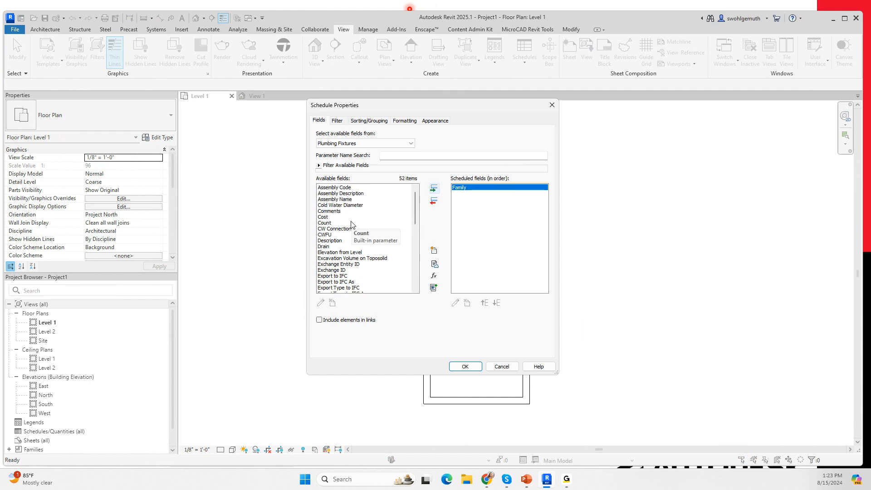
click(350, 207)
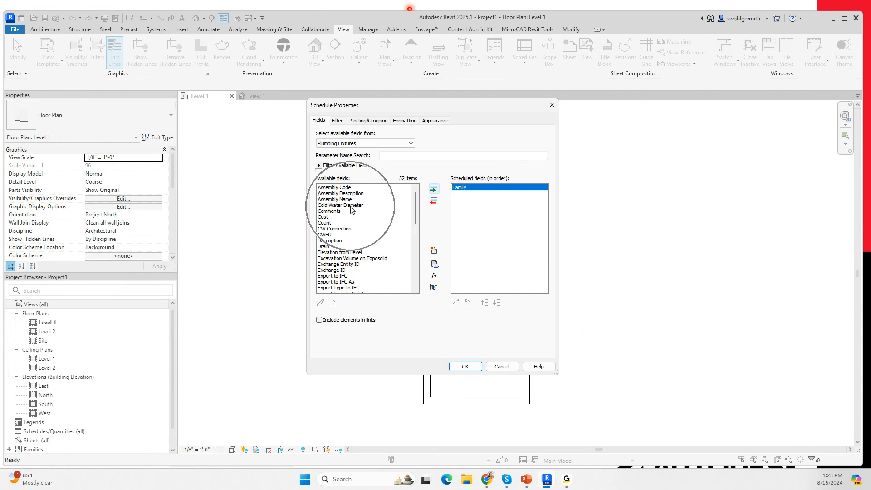
click(351, 207)
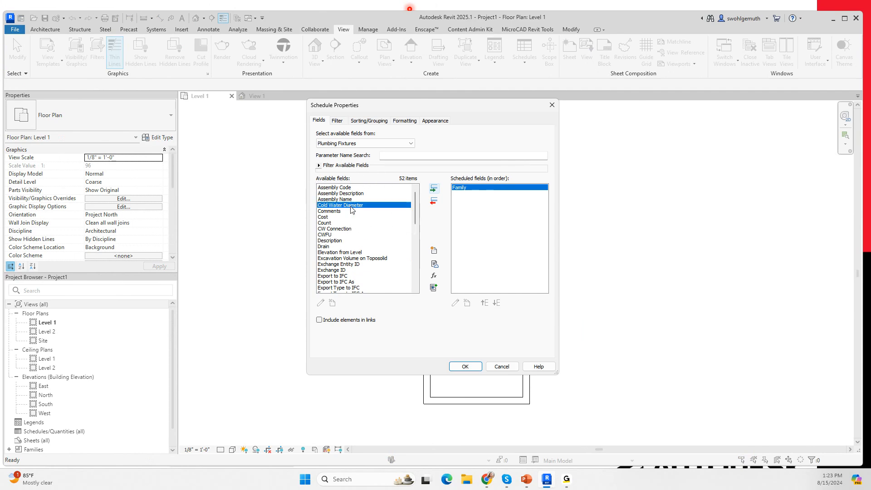
click(433, 188)
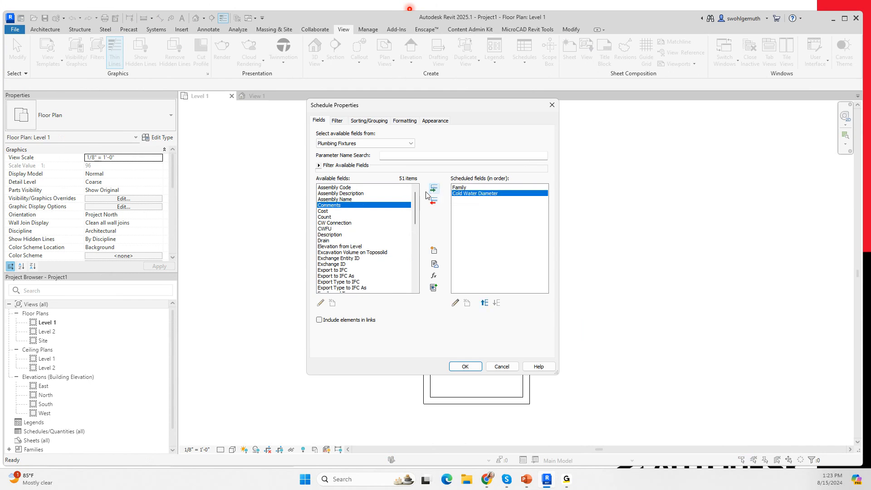
drag(415, 216, 408, 276)
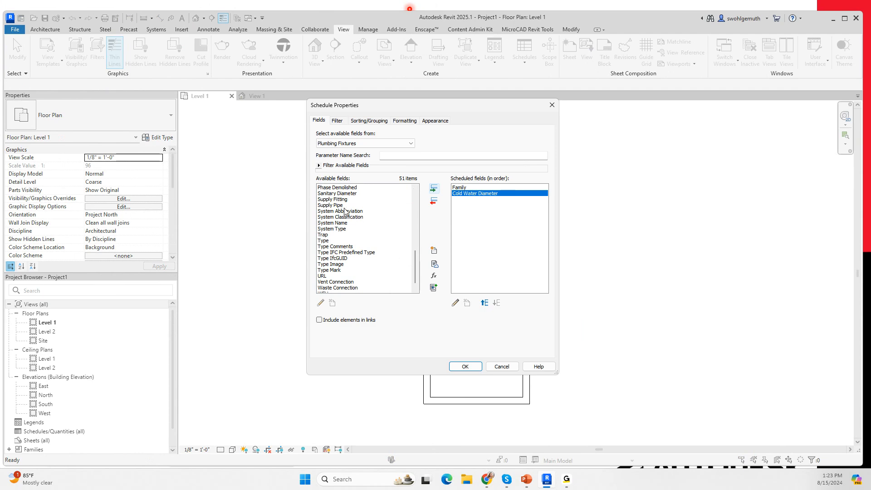
click(343, 194)
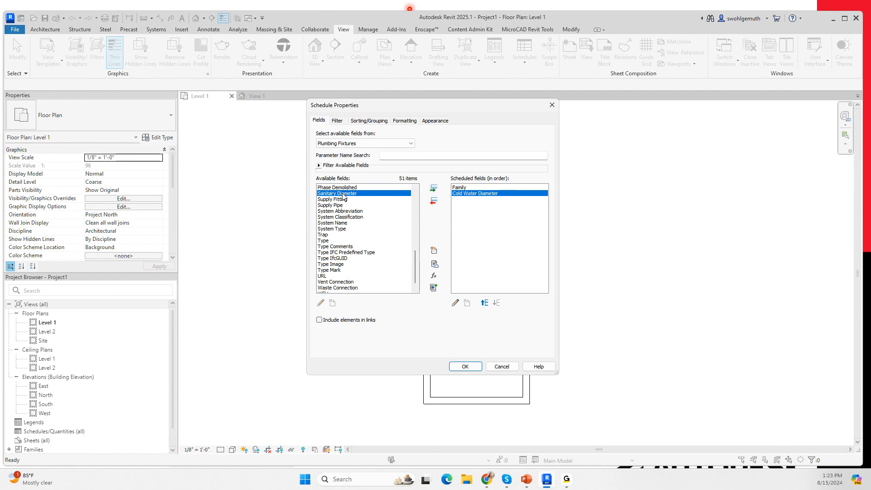
click(434, 187)
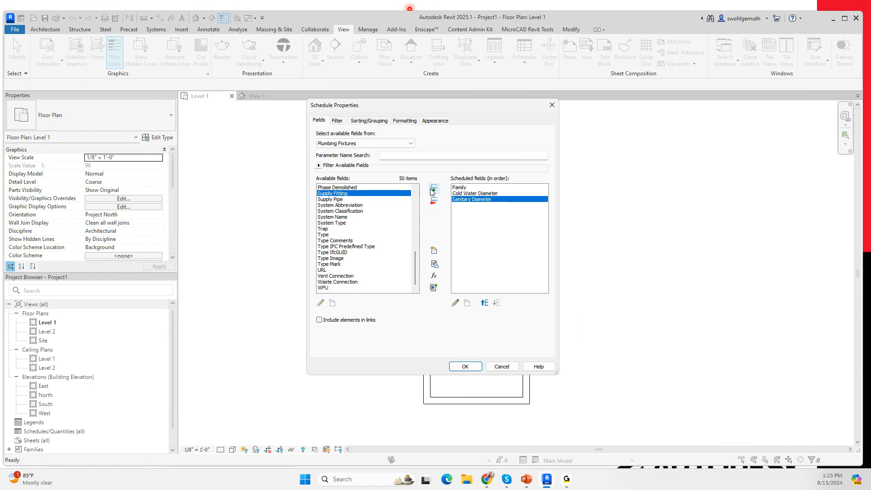
Step: Generate the Plumbing Fixture Schedule without adding a new parameter, and widen its Family column to fit the full family names
click(433, 251)
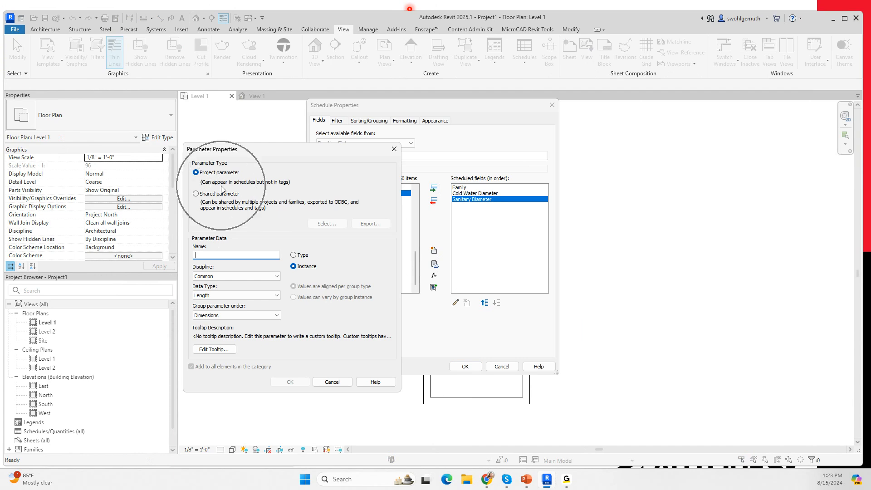
click(337, 383)
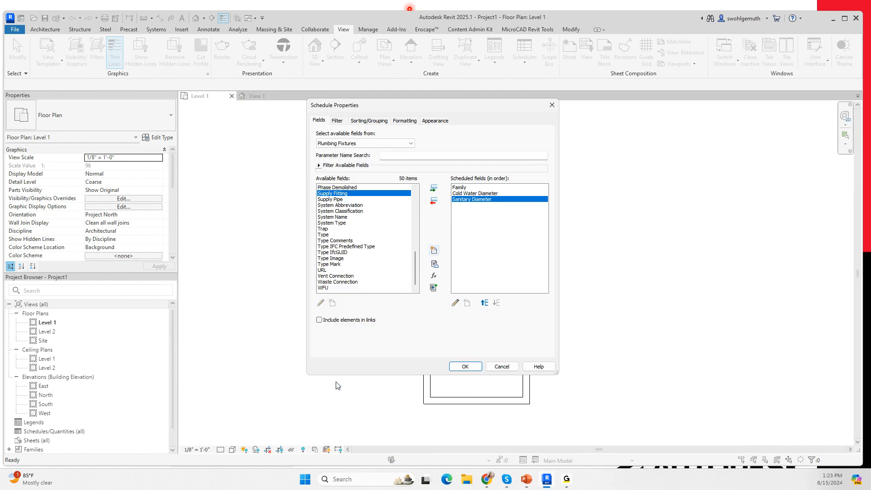
click(464, 367)
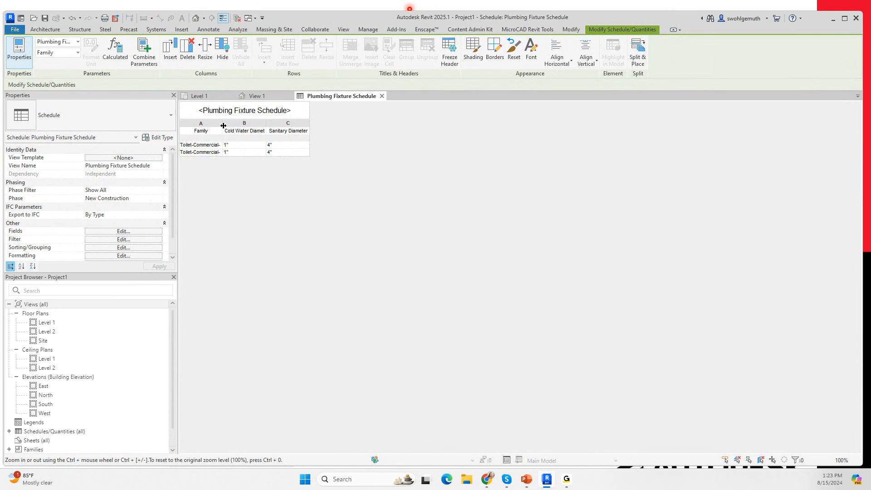
drag(223, 124, 253, 124)
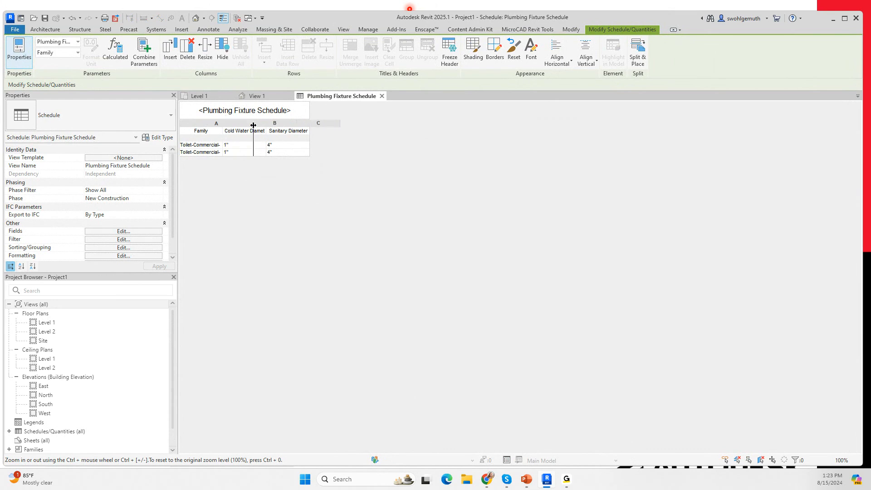
click(262, 149)
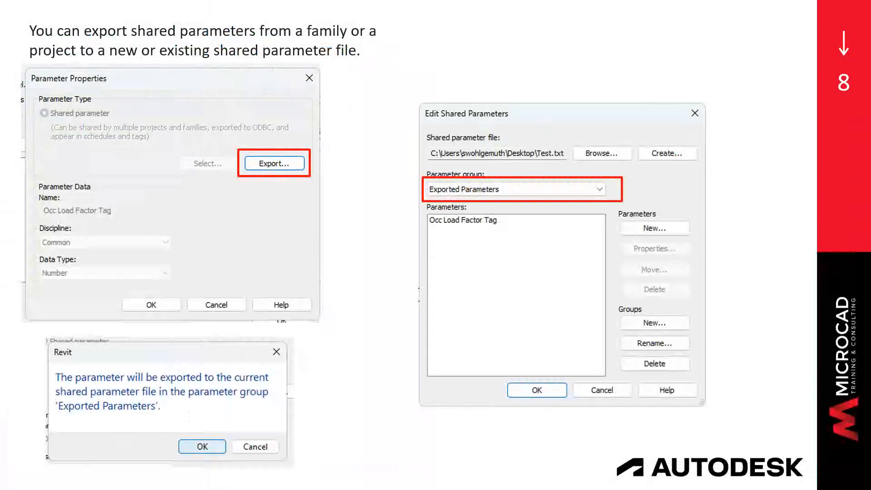
key(Right)
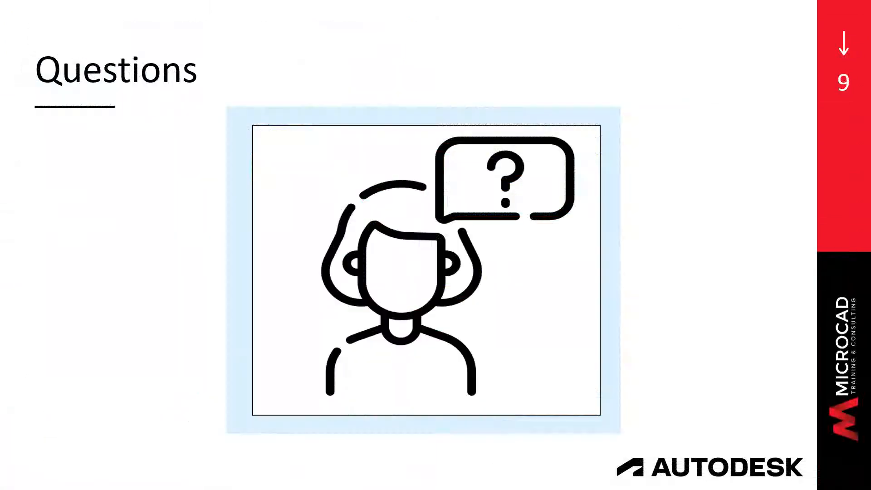